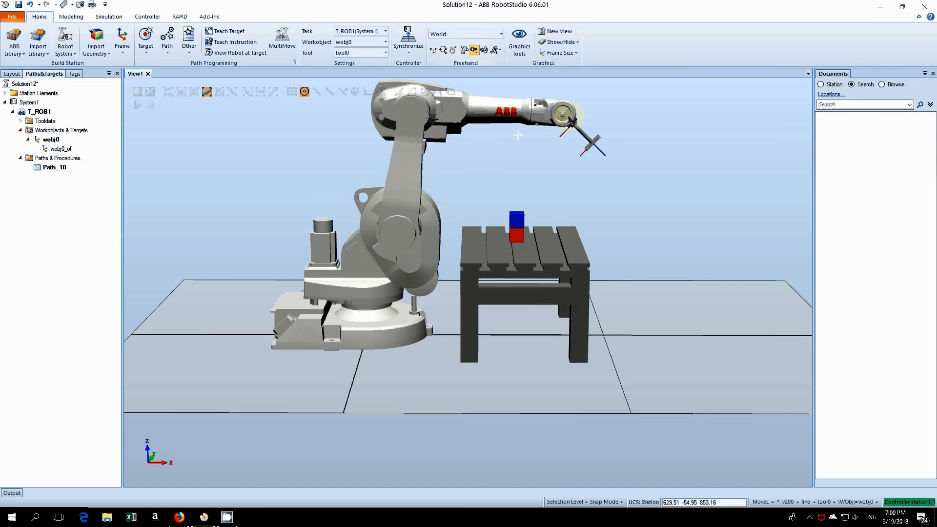
Jog and reorient the robot so the gripper points straight down above the stacked blue and red blocks
{"action": "left_click", "coordinate": [570, 120]}
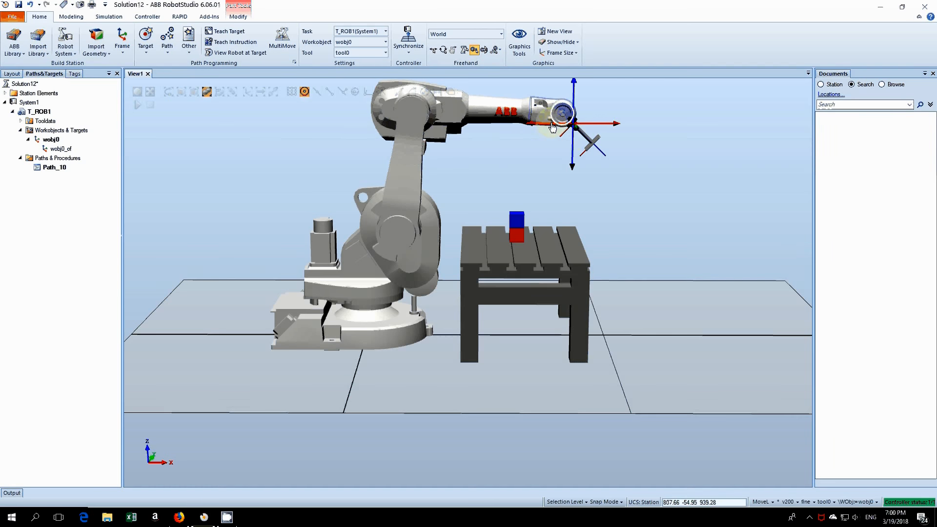
{"action": "mouse_move", "coordinate": [549, 128]}
{"action": "left_mouse_down"}
{"action": "mouse_move", "coordinate": [510, 128]}
{"action": "mouse_move", "coordinate": [535, 190]}
{"action": "left_mouse_up"}
{"action": "left_click", "coordinate": [483, 50]}
{"action": "left_click_drag", "start_coordinate": [574, 177], "coordinate": [539, 178]}
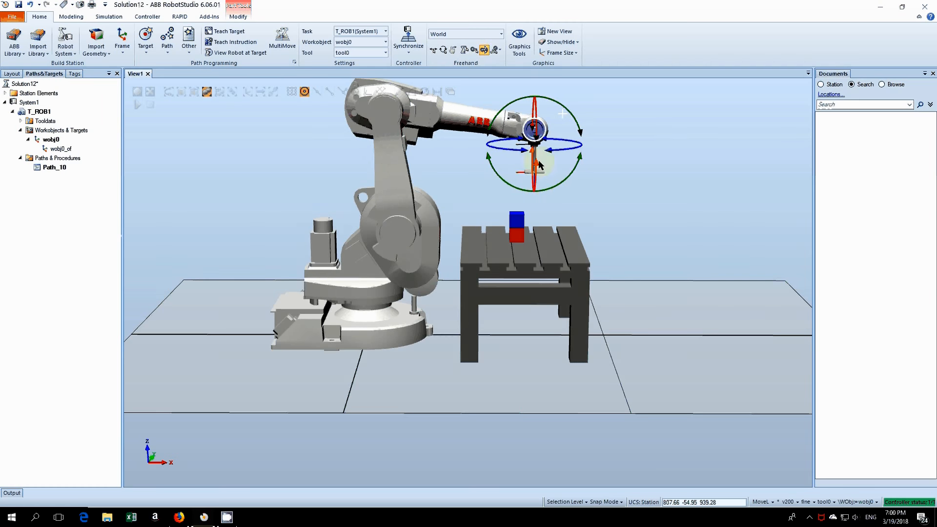
{"action": "left_click", "coordinate": [474, 49]}
{"action": "left_click_drag", "start_coordinate": [510, 144], "coordinate": [494, 148]}
{"action": "left_click_drag", "start_coordinate": [517, 187], "coordinate": [518, 193]}
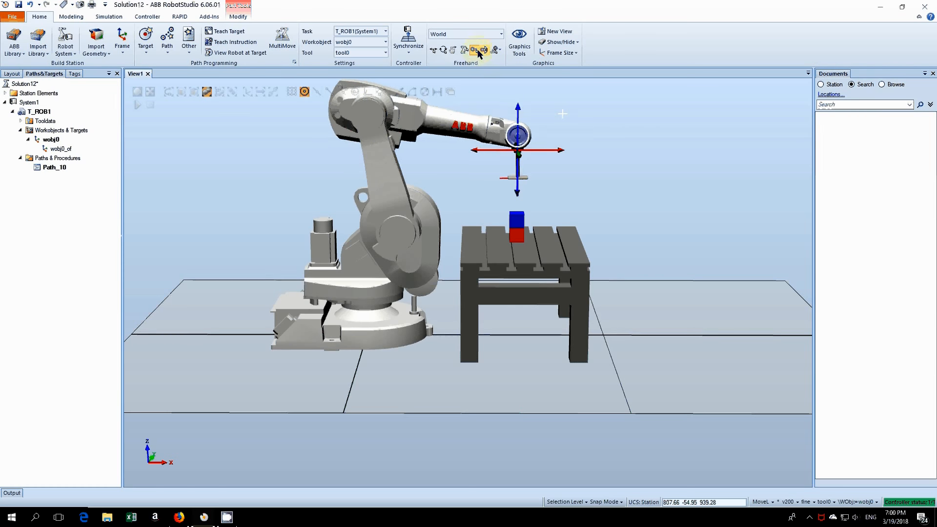
{"action": "left_click", "coordinate": [476, 51]}
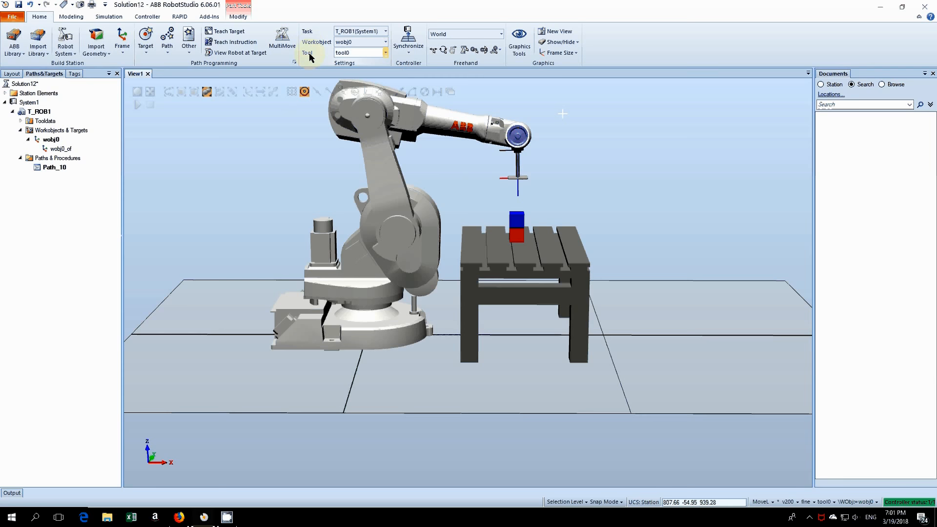
Set the active tool to tGripper and teach a target at the robot's current position
{"action": "left_click", "coordinate": [368, 53]}
{"action": "left_click", "coordinate": [350, 70]}
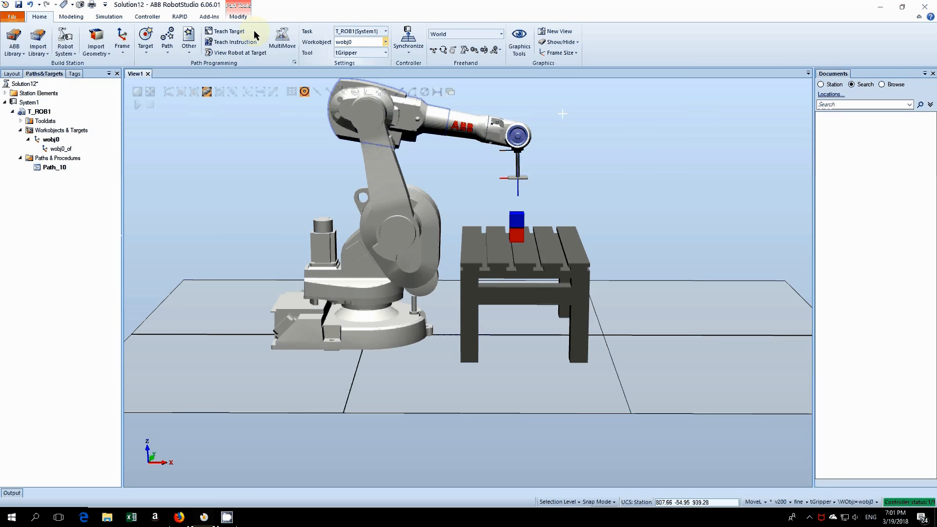
{"action": "left_click", "coordinate": [227, 33]}
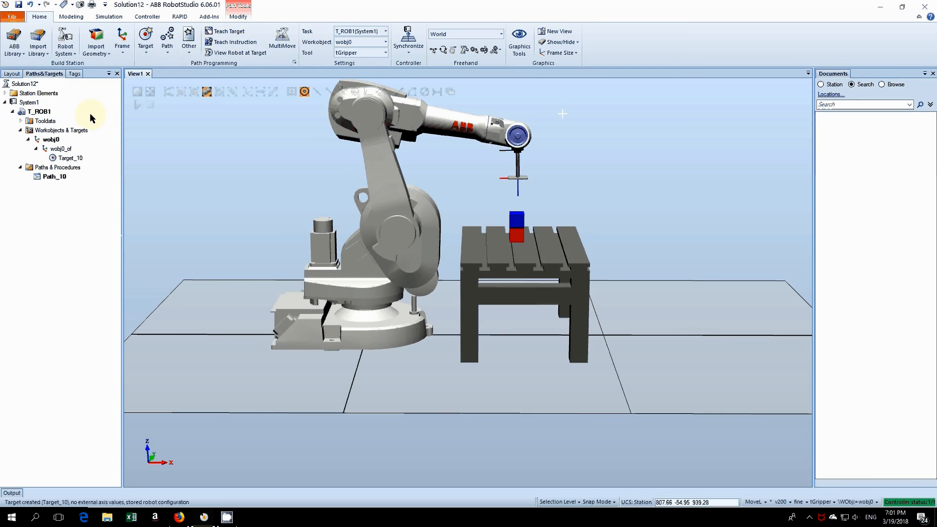
Rename the newly taught target under wobj0_of as Home
{"action": "right_click", "coordinate": [73, 159]}
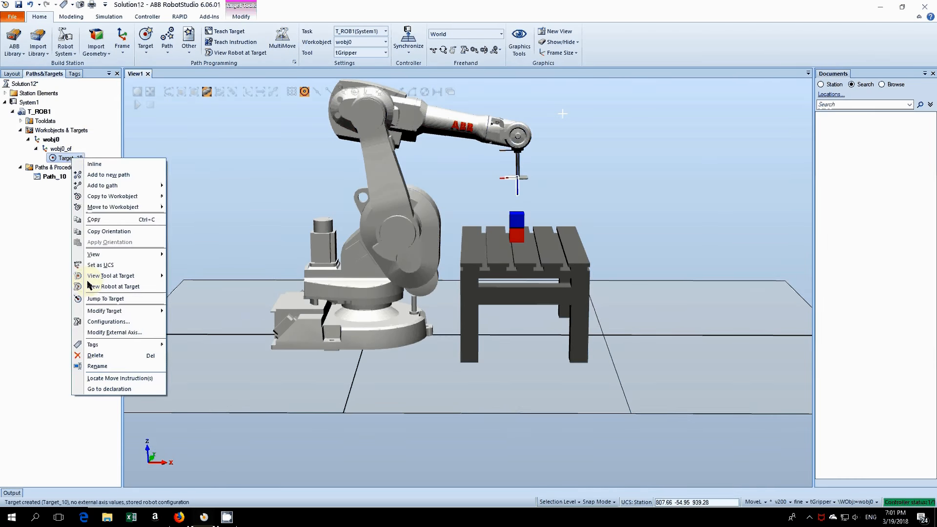
{"action": "left_click", "coordinate": [108, 367]}
{"action": "type", "text": "Ho"}
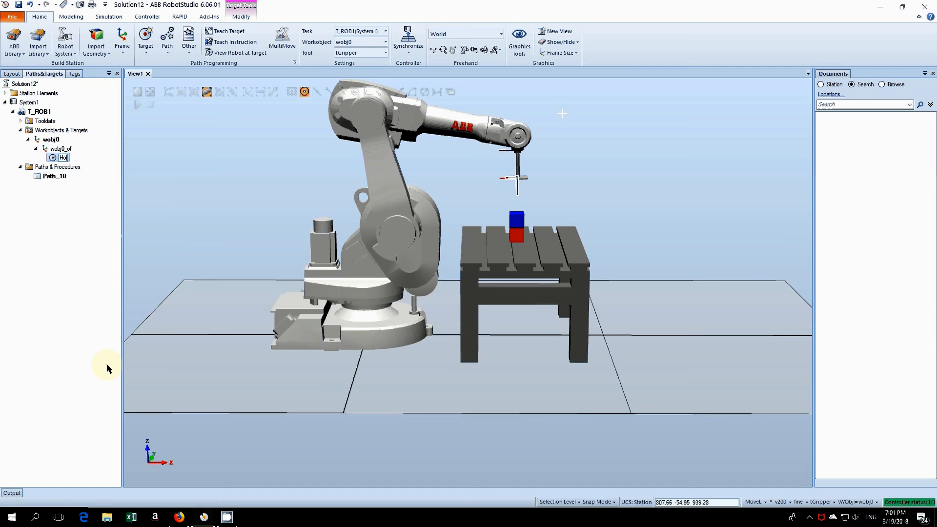
{"action": "type", "text": "me"}
{"action": "left_click", "coordinate": [94, 321]}
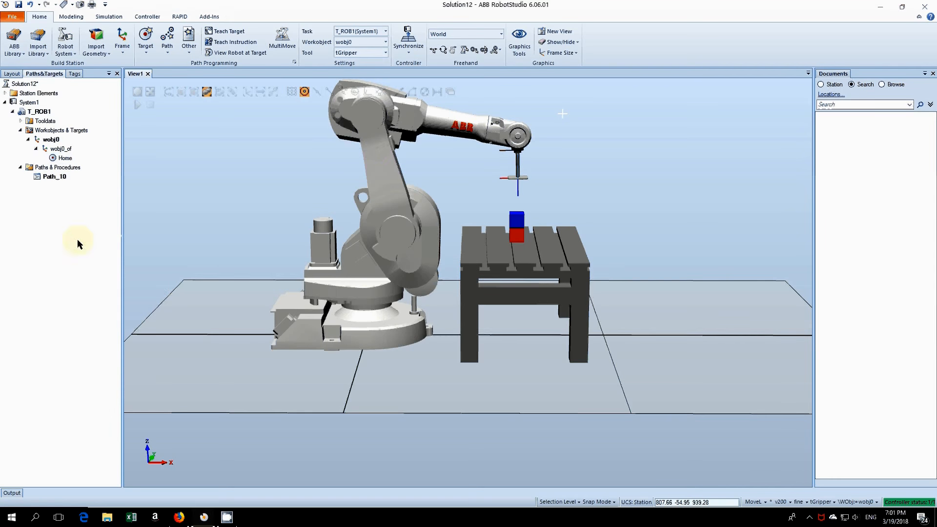
Using surface selection, create a target at the centre of the blue block's upper face, at World position 630, 30, 520 mm
{"action": "scroll", "coordinate": [528, 185], "scroll_direction": "up", "scroll_amount": 2}
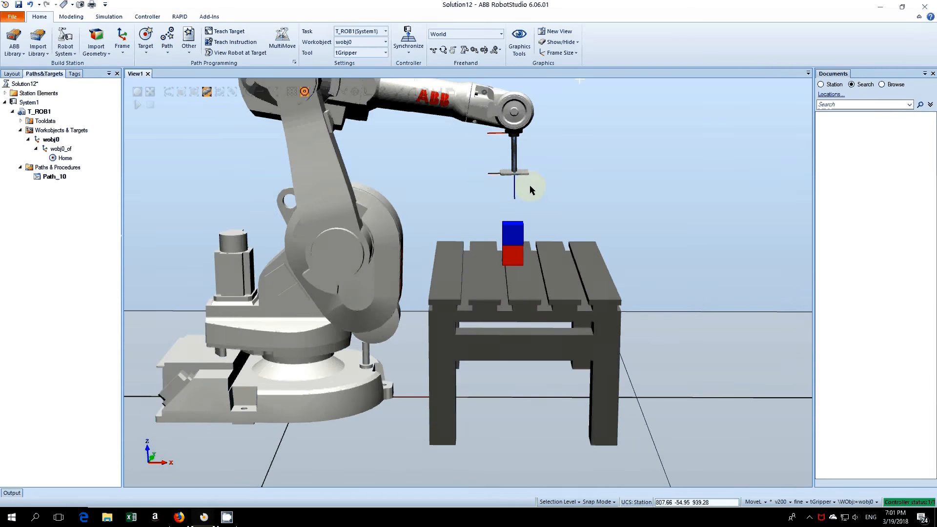
{"action": "scroll", "coordinate": [530, 185], "scroll_direction": "up", "scroll_amount": 1}
{"action": "scroll", "coordinate": [521, 175], "scroll_direction": "up", "scroll_amount": 1}
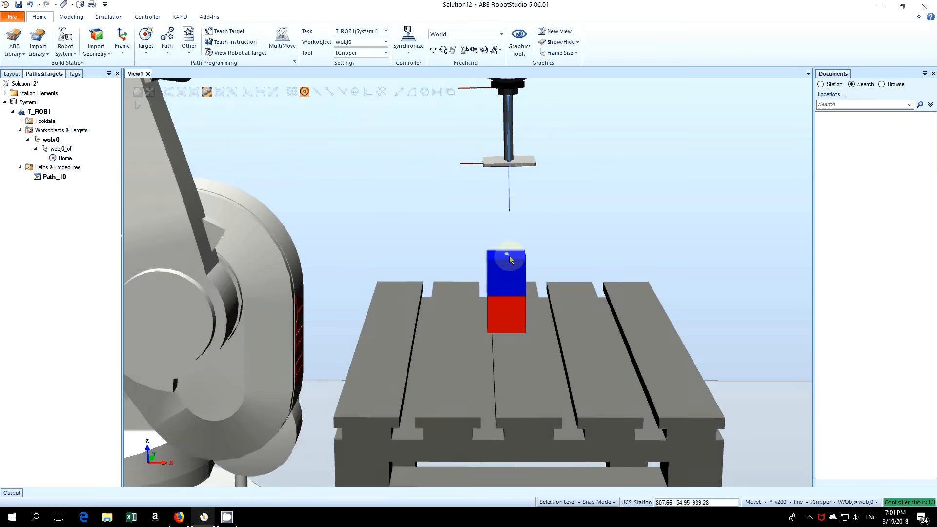
{"action": "left_click", "coordinate": [230, 92]}
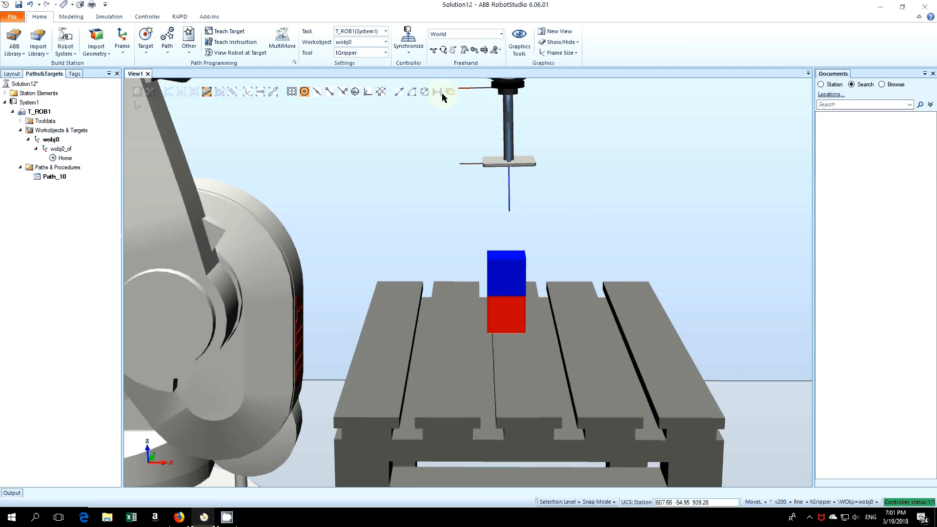
{"action": "left_click", "coordinate": [184, 92]}
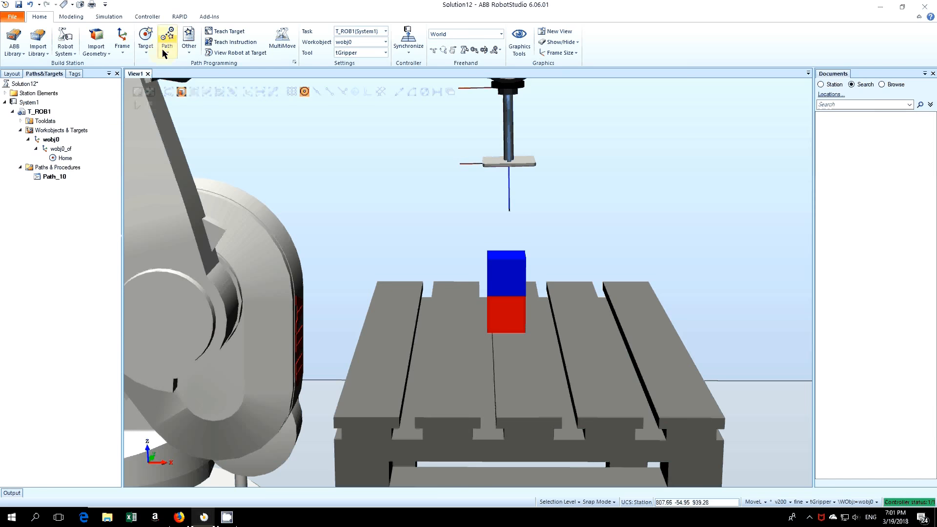
{"action": "left_click", "coordinate": [145, 46]}
{"action": "left_click", "coordinate": [165, 70]}
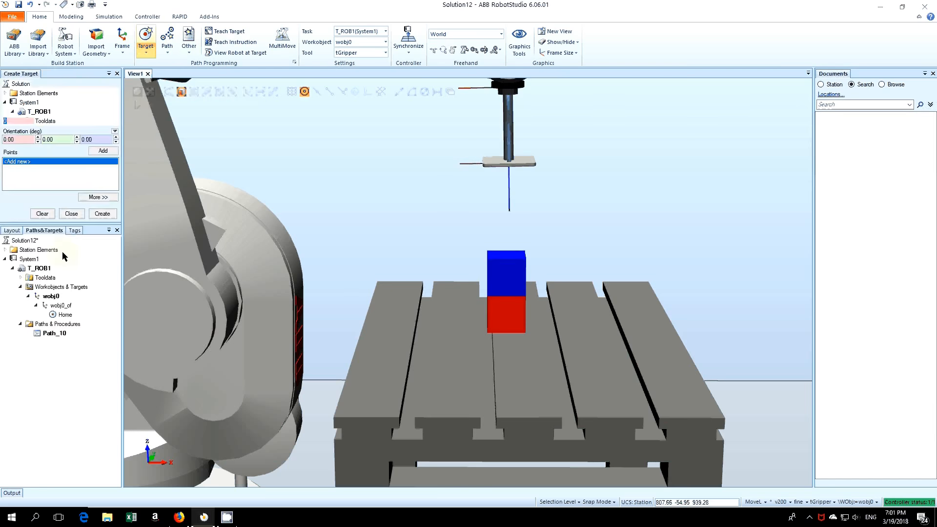
{"action": "left_click", "coordinate": [506, 253]}
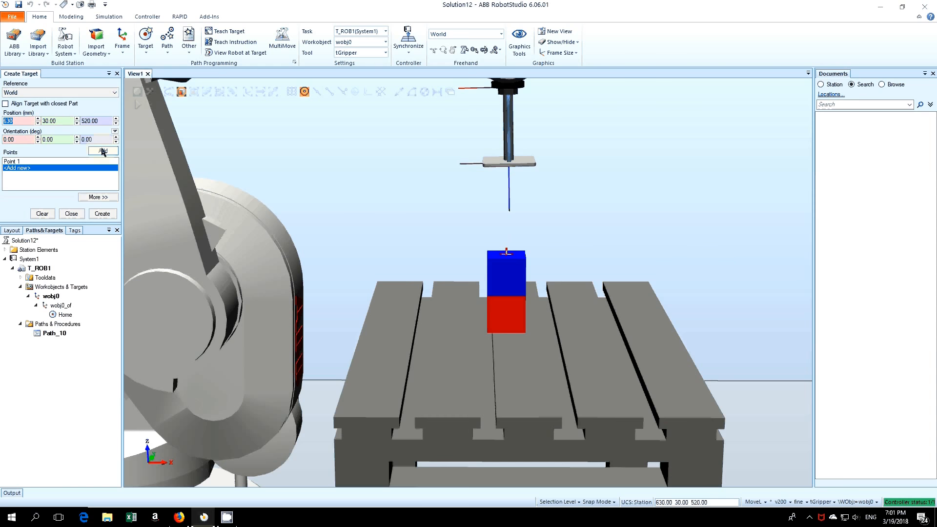
{"action": "left_click", "coordinate": [102, 213]}
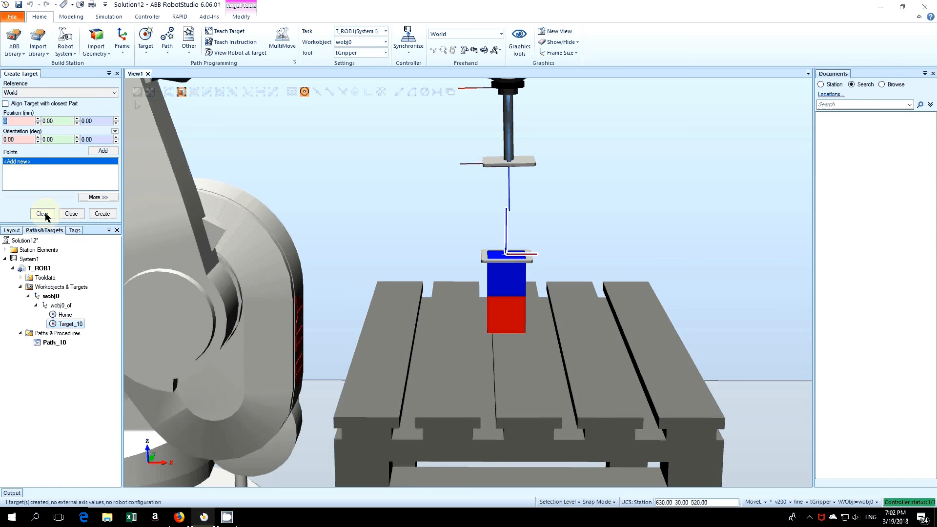
{"action": "left_click", "coordinate": [117, 73]}
Check how the VacuumGripper is oriented at Target_10 on the blue block
{"action": "right_click", "coordinate": [73, 168]}
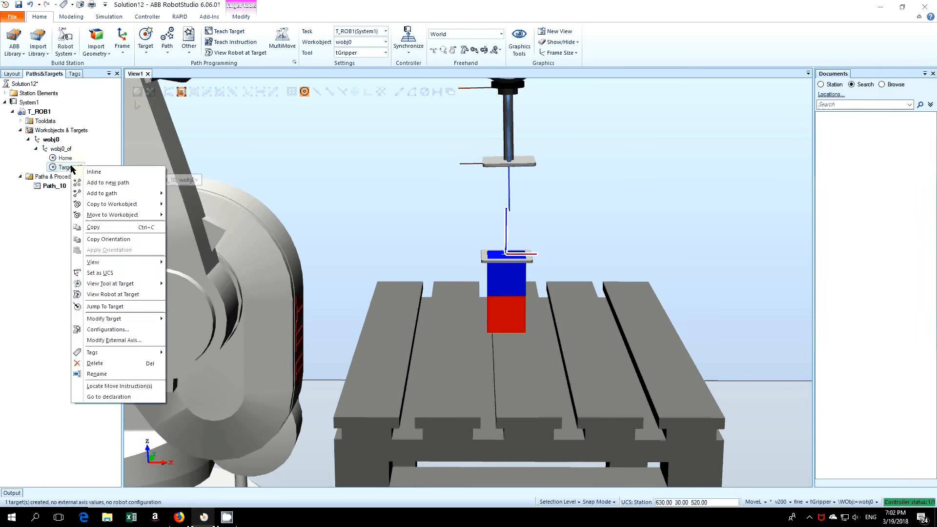
{"action": "mouse_move", "coordinate": [114, 286]}
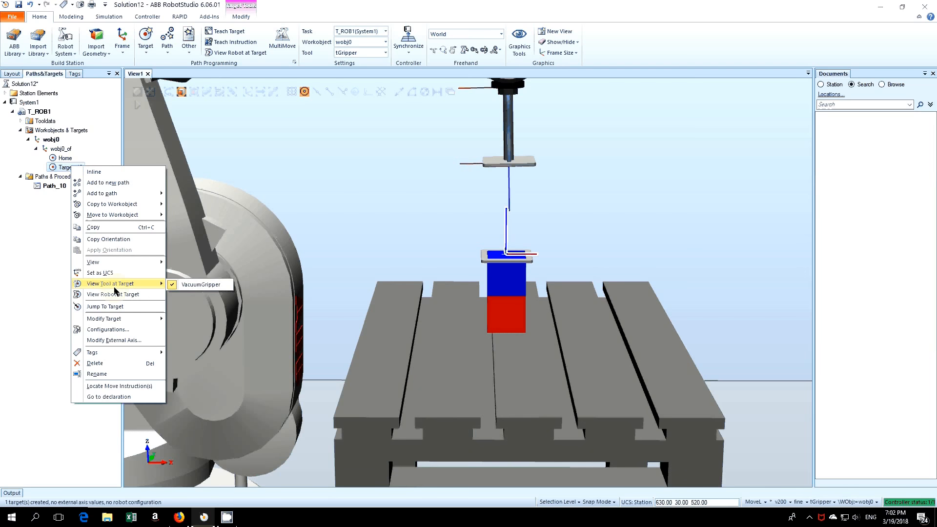
{"action": "left_click", "coordinate": [198, 288]}
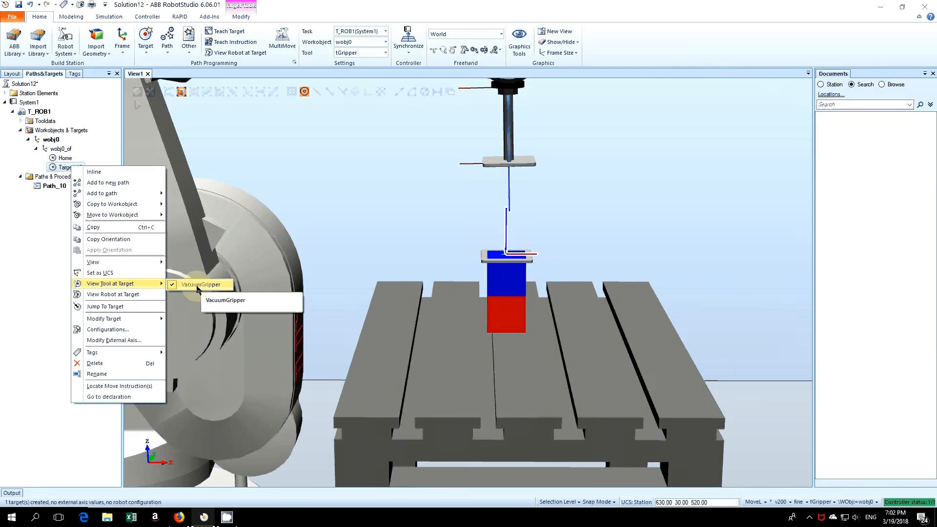
{"action": "left_click", "coordinate": [494, 257]}
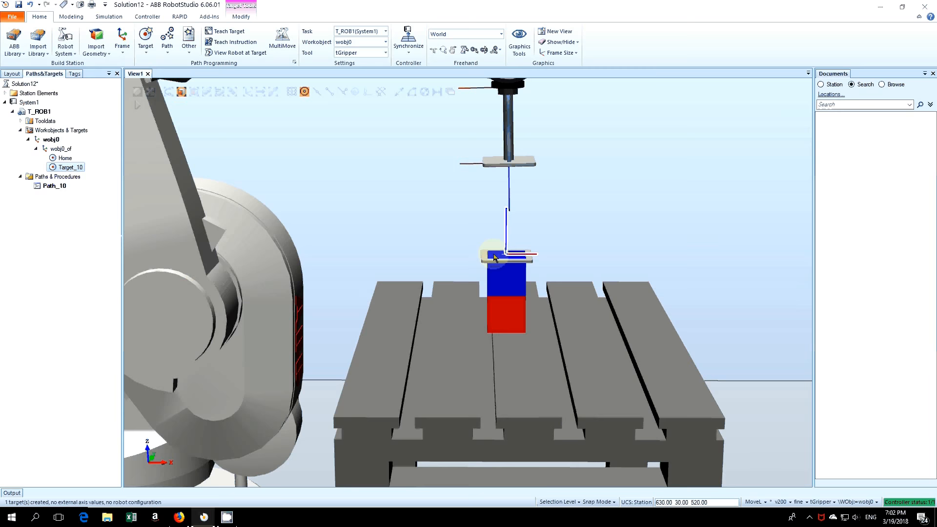
Rotate Target_10 by 180 degrees about its local Y axis
{"action": "right_click", "coordinate": [71, 171]}
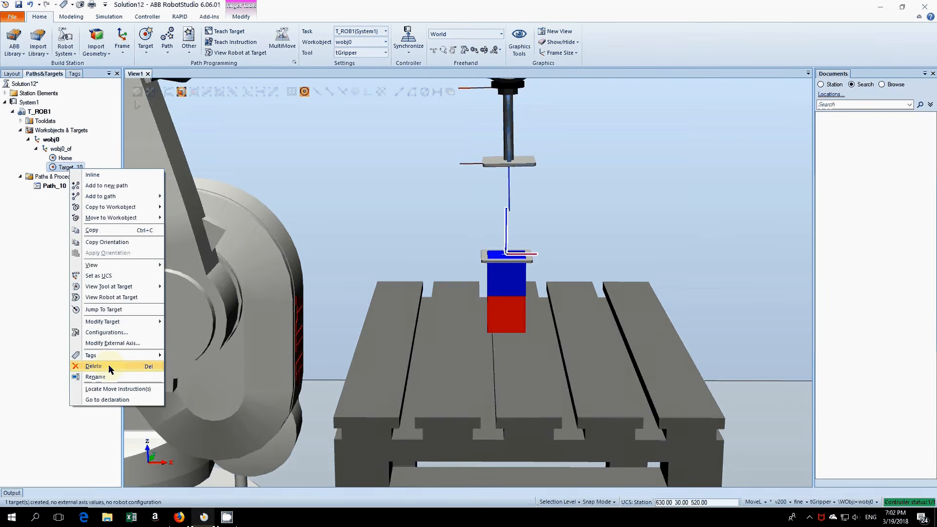
{"action": "mouse_move", "coordinate": [116, 322]}
{"action": "left_click", "coordinate": [116, 230]}
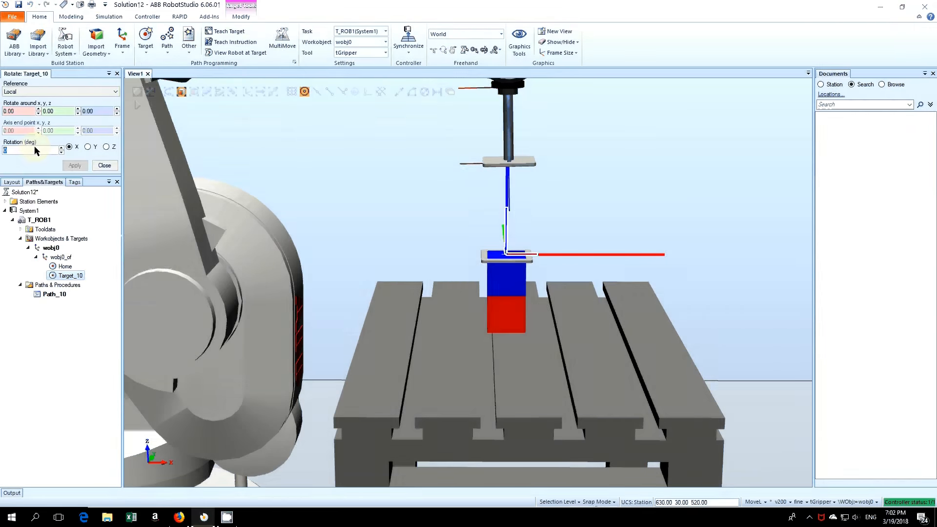
{"action": "left_click", "coordinate": [88, 147]}
{"action": "left_click_drag", "start_coordinate": [24, 150], "coordinate": [2, 150]}
{"action": "type", "text": "180"}
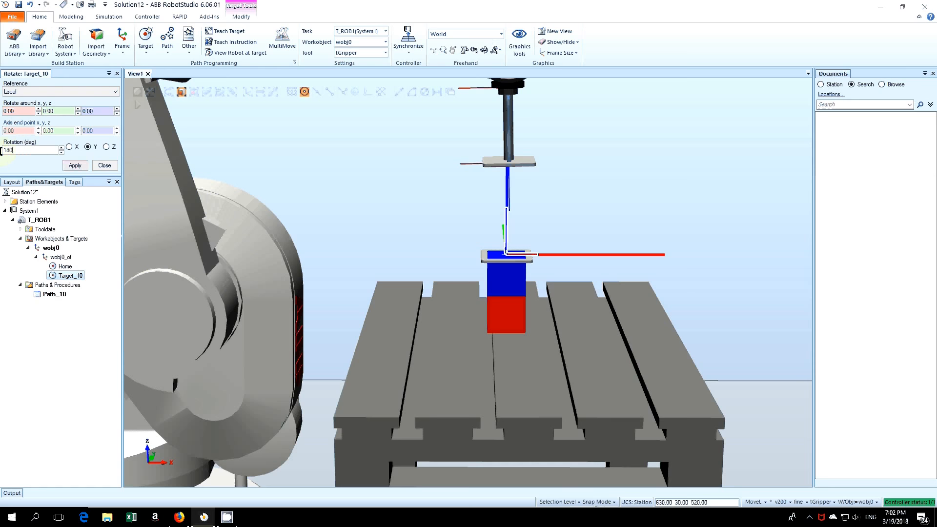
{"action": "left_click", "coordinate": [74, 165]}
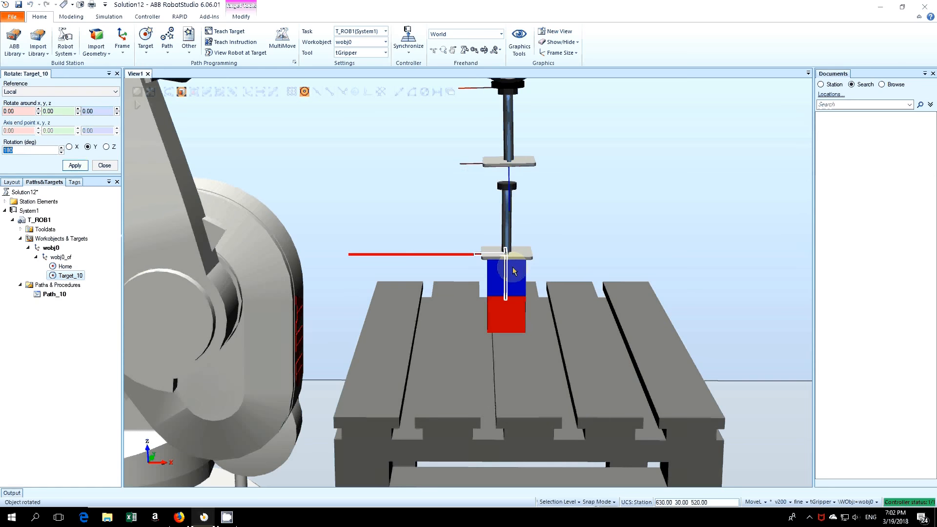
{"action": "left_click", "coordinate": [104, 166]}
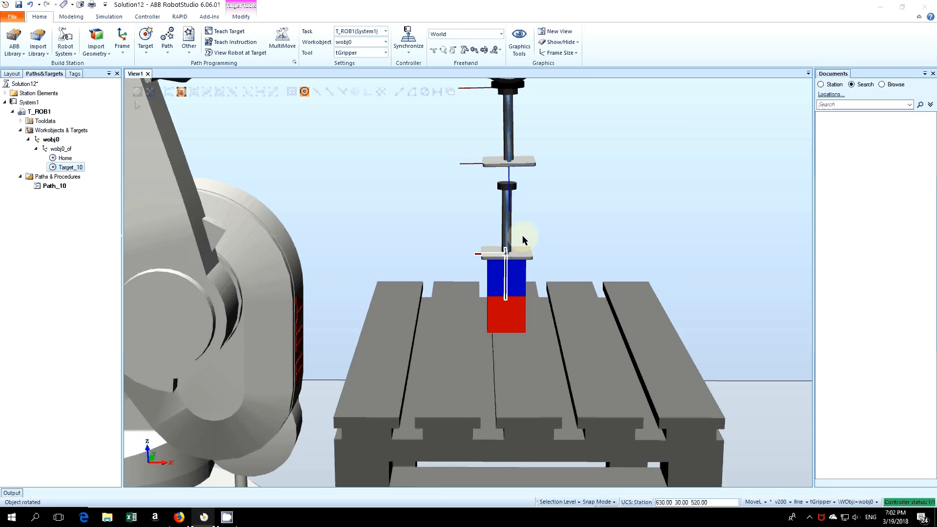
Set Target_10's Z position to 521 mm relative to the World reference
{"action": "scroll", "coordinate": [517, 261], "scroll_direction": "up", "scroll_amount": 2}
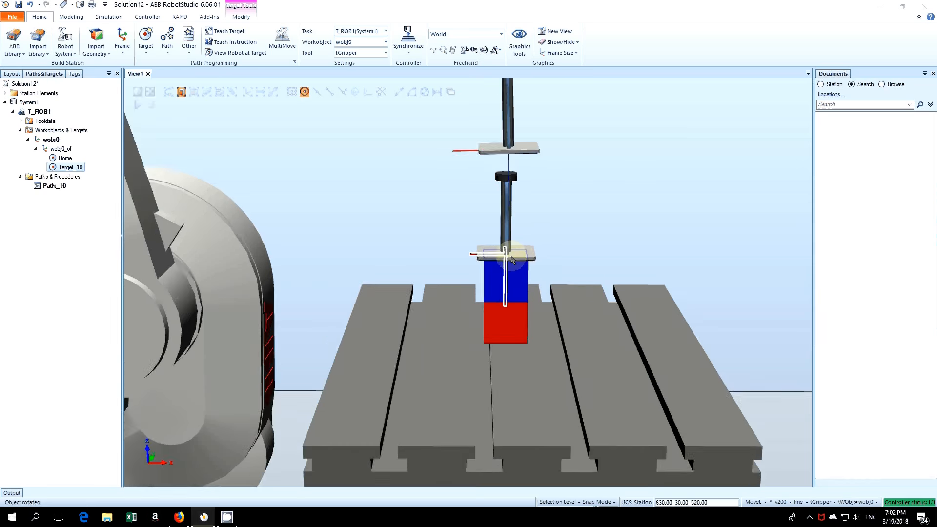
{"action": "scroll", "coordinate": [512, 259], "scroll_direction": "up", "scroll_amount": 3}
{"action": "scroll", "coordinate": [507, 264], "scroll_direction": "up", "scroll_amount": 1}
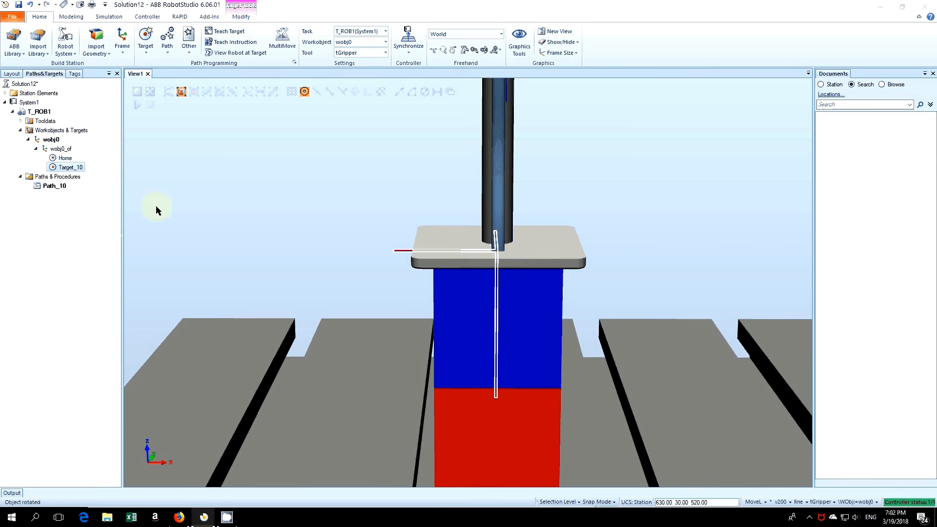
{"action": "right_click", "coordinate": [69, 169]}
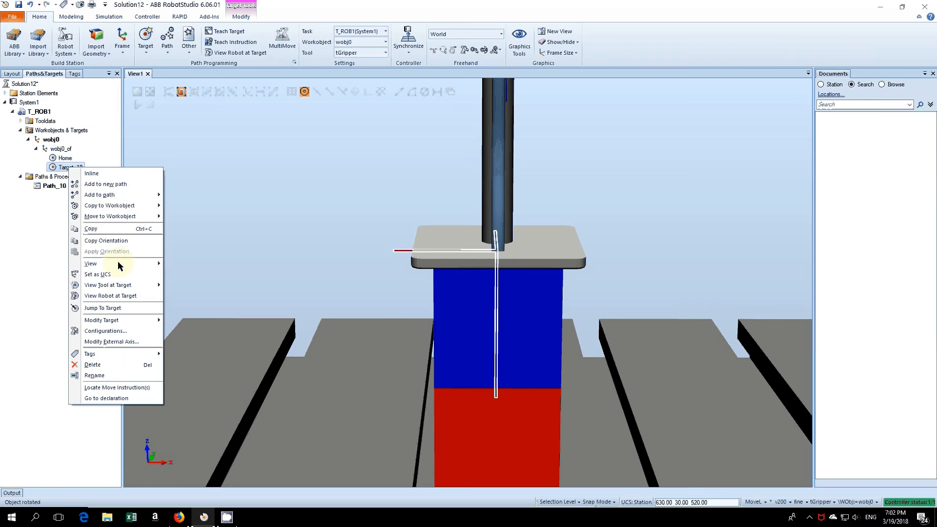
{"action": "mouse_move", "coordinate": [97, 321]}
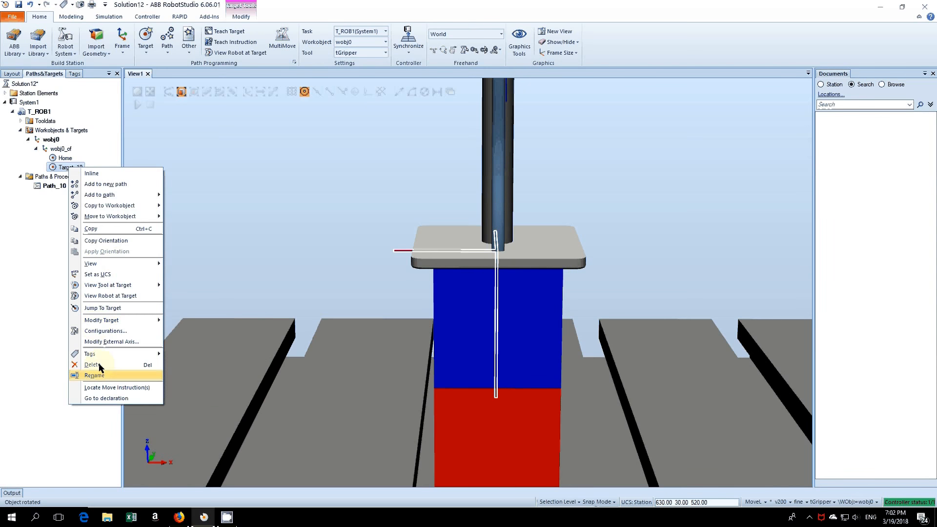
{"action": "left_click", "coordinate": [196, 321]}
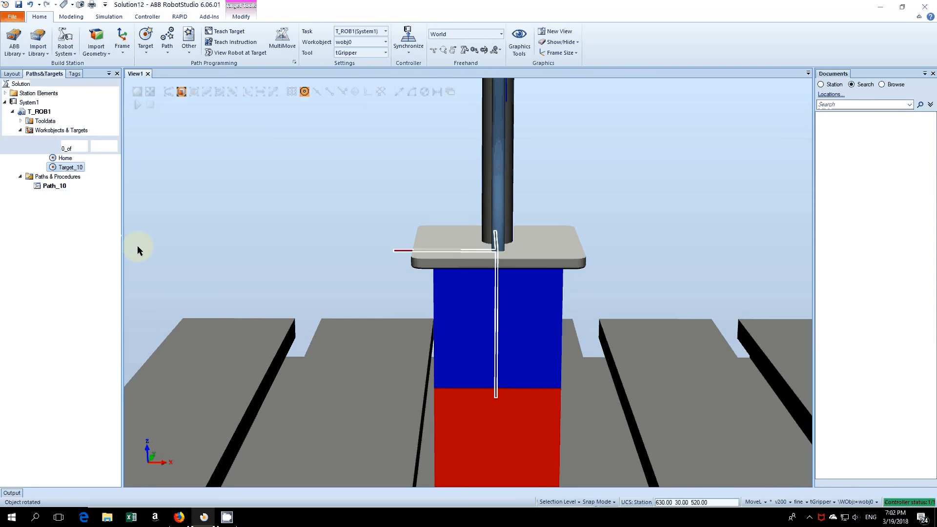
{"action": "left_click", "coordinate": [81, 93]}
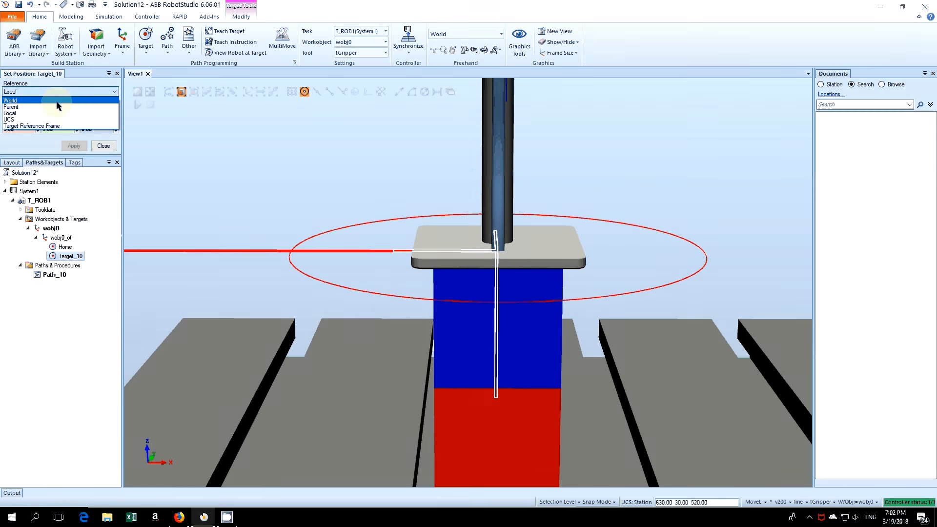
{"action": "left_click", "coordinate": [58, 101]}
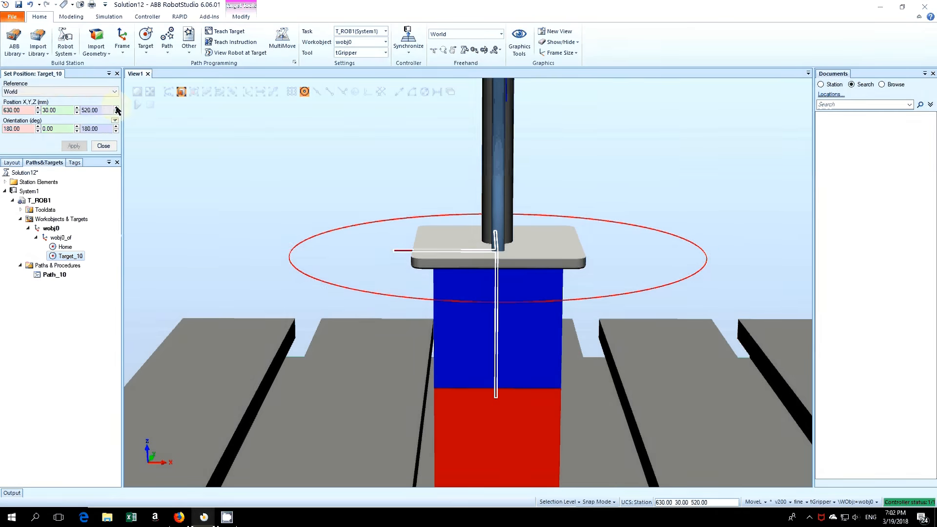
{"action": "left_click", "coordinate": [117, 108]}
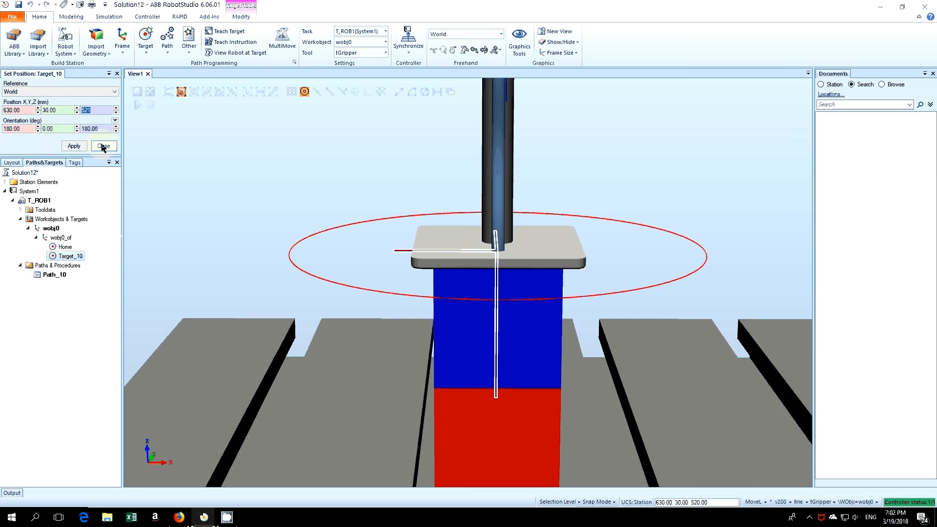
{"action": "left_click", "coordinate": [78, 146]}
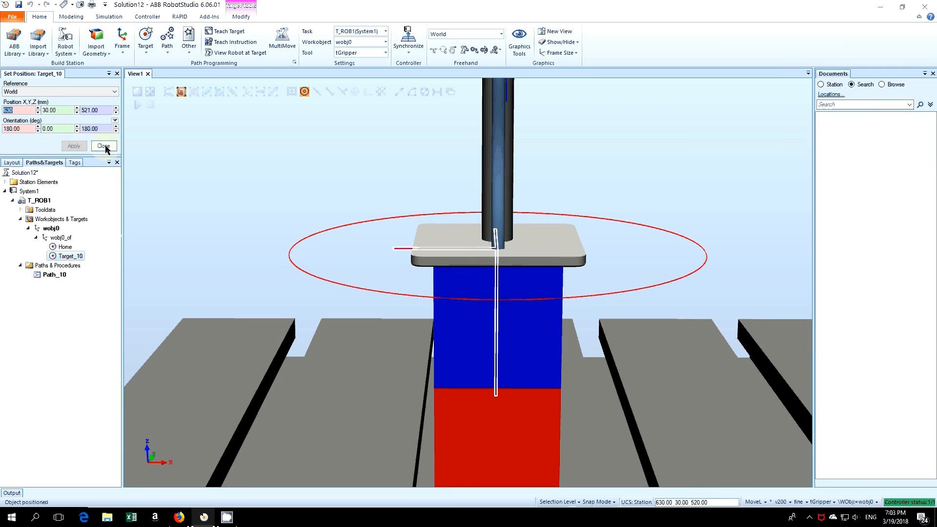
{"action": "left_click", "coordinate": [103, 146]}
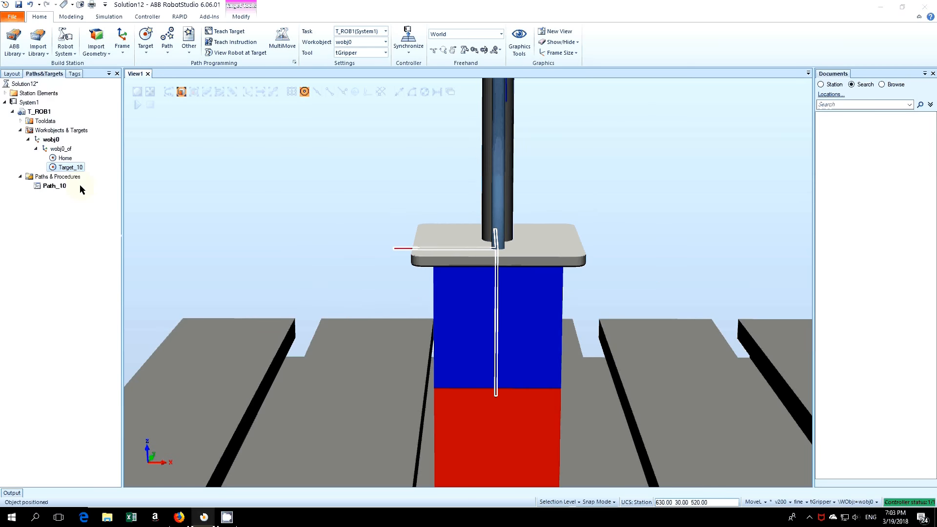
Rename Target_10 as Blue_Target
{"action": "right_click", "coordinate": [70, 168]}
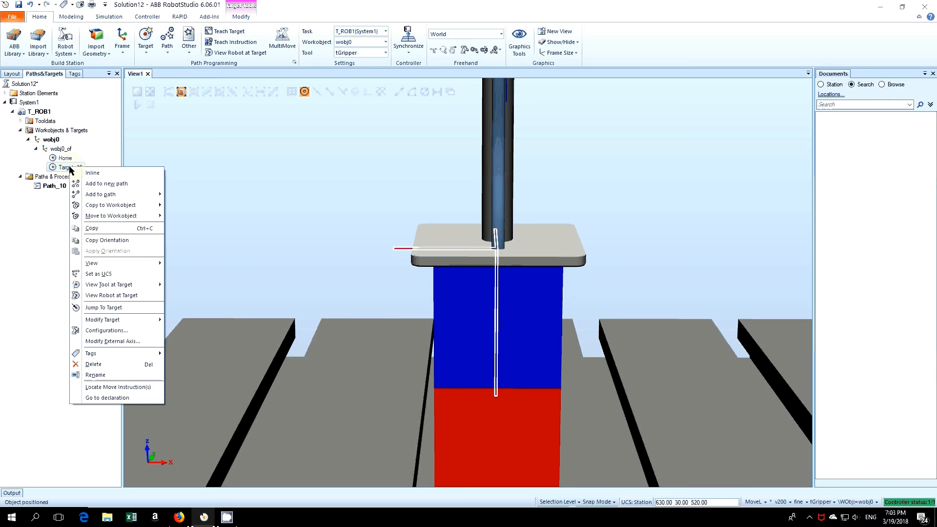
{"action": "left_click", "coordinate": [96, 375]}
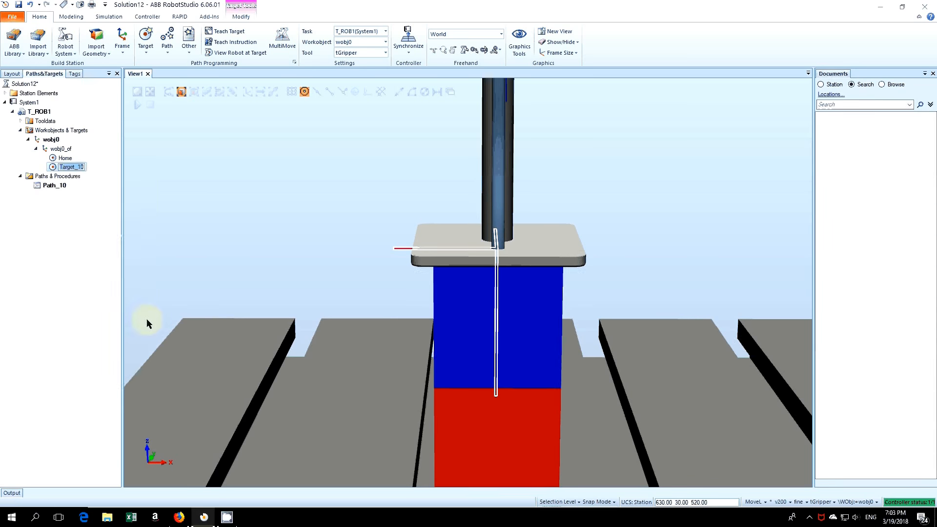
{"action": "type", "text": "tarhe"}
{"action": "key", "text": "BackSpace"}
{"action": "key", "text": "BackSpace"}
{"action": "key", "text": "BackSpace"}
{"action": "key", "text": "BackSpace"}
{"action": "key", "text": "BackSpace"}
{"action": "type", "text": "Blue Tar"}
{"action": "key", "text": "BackSpace"}
{"action": "key", "text": "BackSpace"}
{"action": "key", "text": "BackSpace"}
{"action": "key", "text": "BackSpace"}
{"action": "type", "text": "_Target"}
{"action": "key", "text": "Return"}
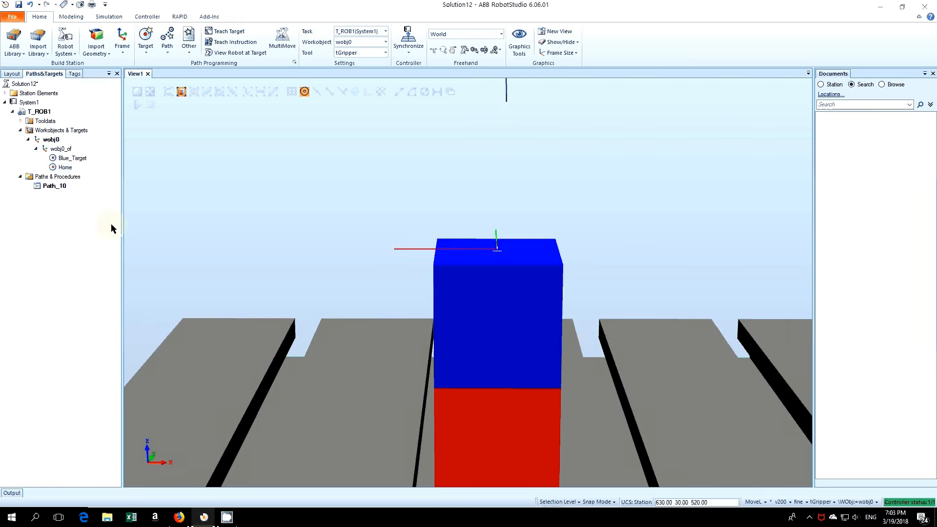
Show the robot at Blue_Target and examine how the arm and gripper reach the blue block
{"action": "scroll", "coordinate": [509, 163], "scroll_direction": "down", "scroll_amount": 5}
{"action": "scroll", "coordinate": [515, 168], "scroll_direction": "up", "scroll_amount": 2}
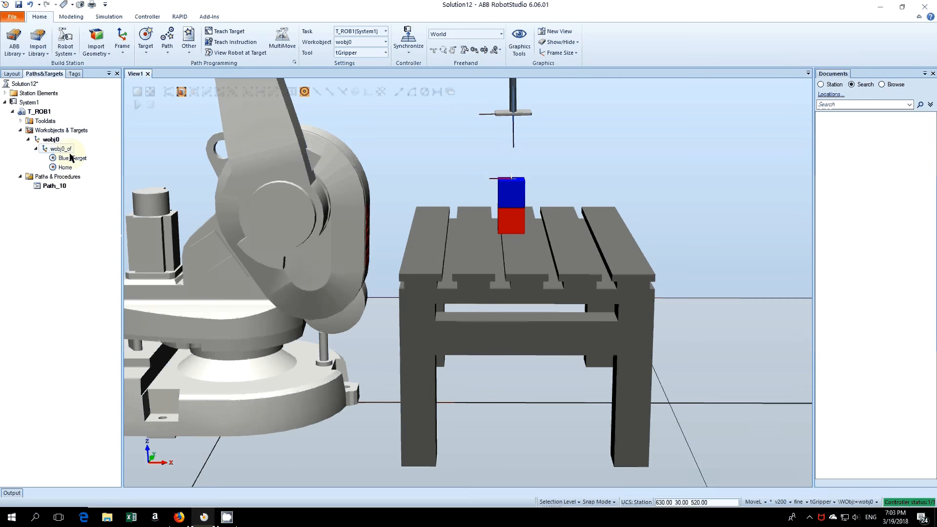
{"action": "left_click", "coordinate": [72, 158]}
{"action": "right_click", "coordinate": [72, 159]}
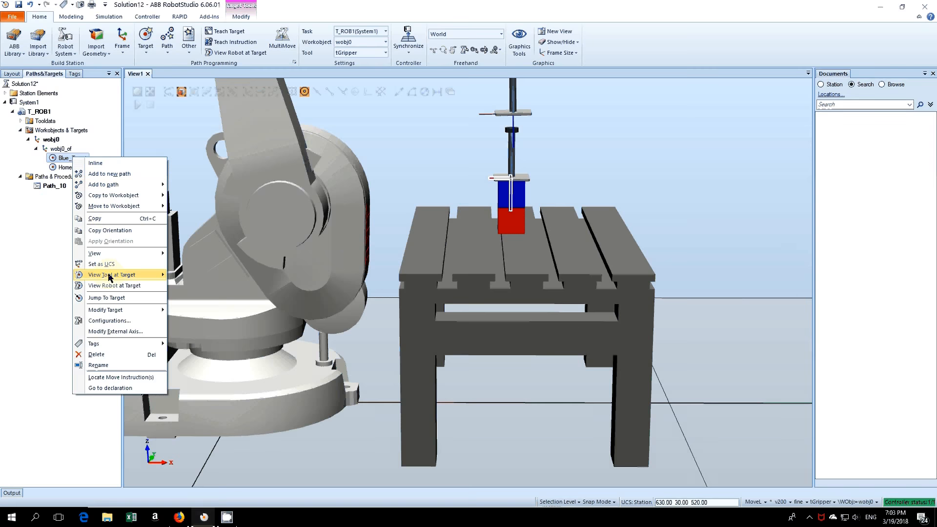
{"action": "left_click", "coordinate": [46, 160]}
{"action": "right_click", "coordinate": [66, 158]}
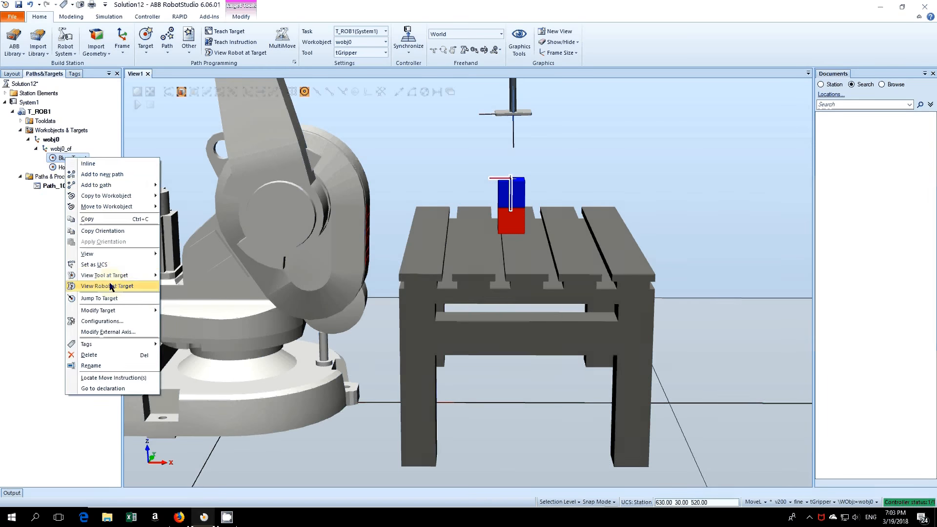
{"action": "left_click", "coordinate": [111, 287]}
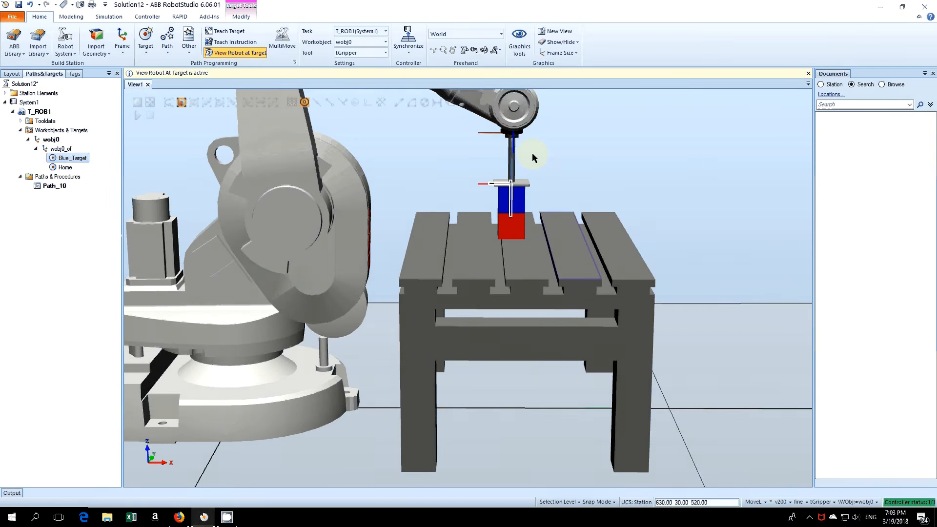
{"action": "scroll", "coordinate": [517, 161], "scroll_direction": "up", "scroll_amount": 5}
{"action": "scroll", "coordinate": [516, 164], "scroll_direction": "down", "scroll_amount": 4}
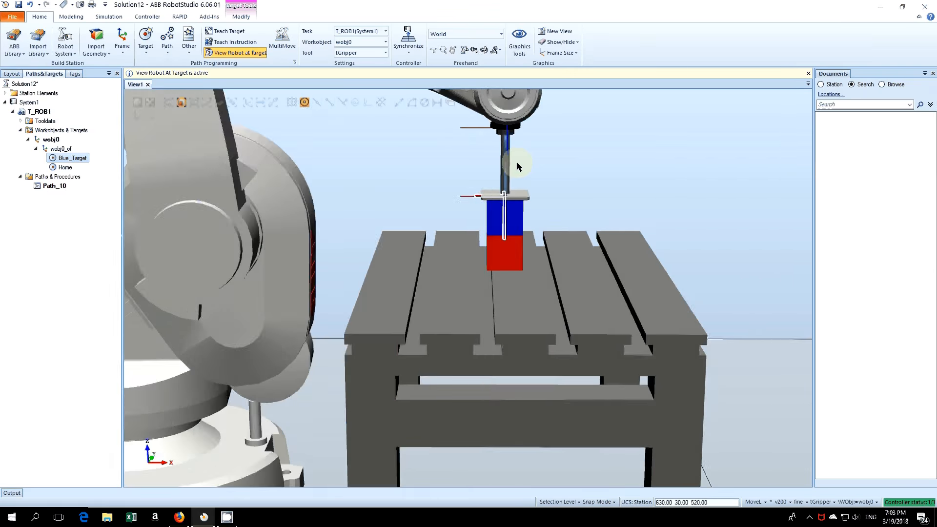
{"action": "scroll", "coordinate": [517, 167], "scroll_direction": "down", "scroll_amount": 2}
{"action": "scroll", "coordinate": [518, 166], "scroll_direction": "up", "scroll_amount": 2}
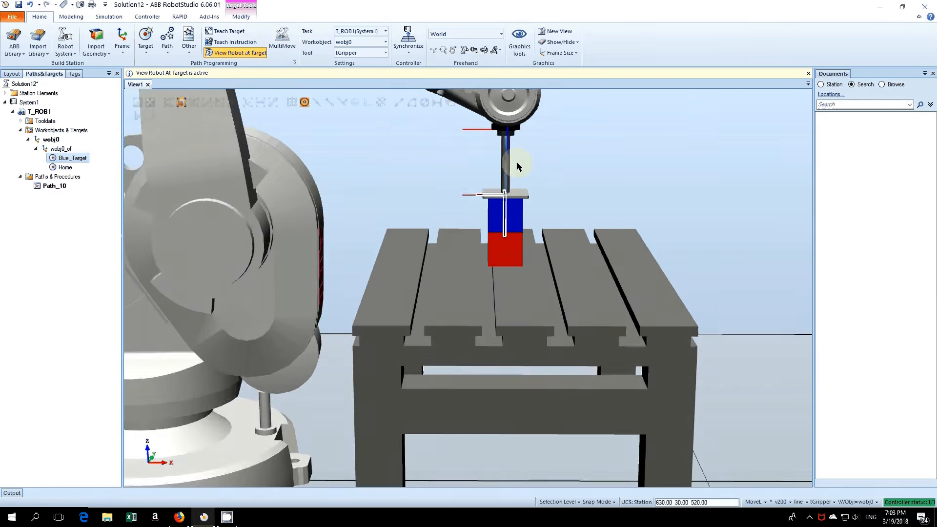
{"action": "scroll", "coordinate": [517, 167], "scroll_direction": "down", "scroll_amount": 2}
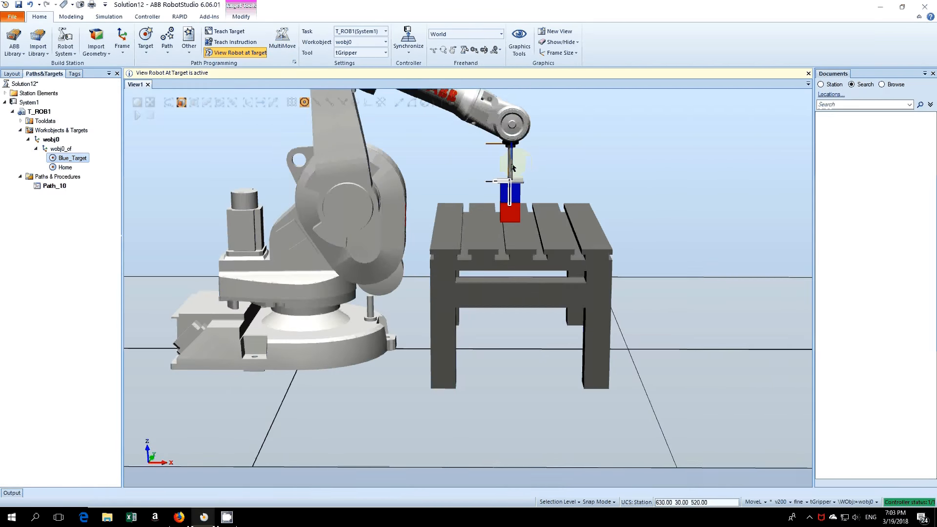
{"action": "scroll", "coordinate": [512, 168], "scroll_direction": "up", "scroll_amount": 2}
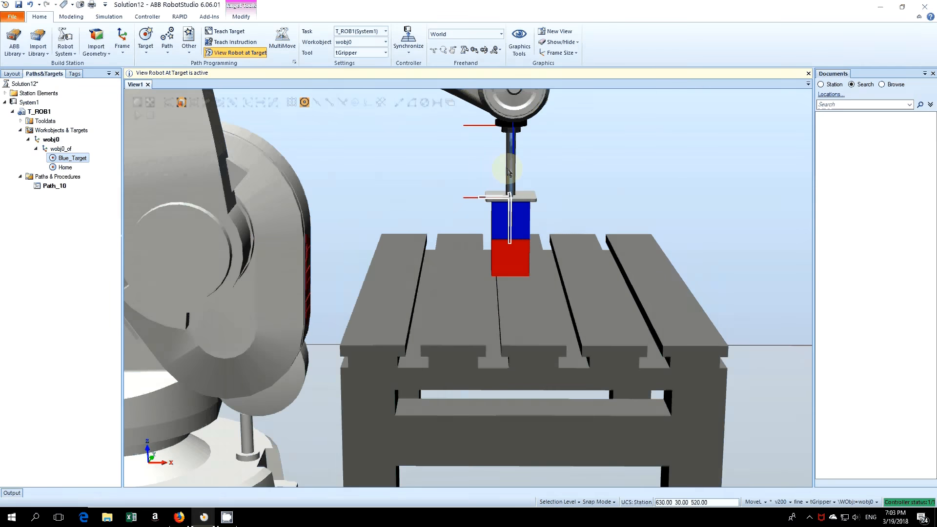
{"action": "scroll", "coordinate": [509, 173], "scroll_direction": "down", "scroll_amount": 1}
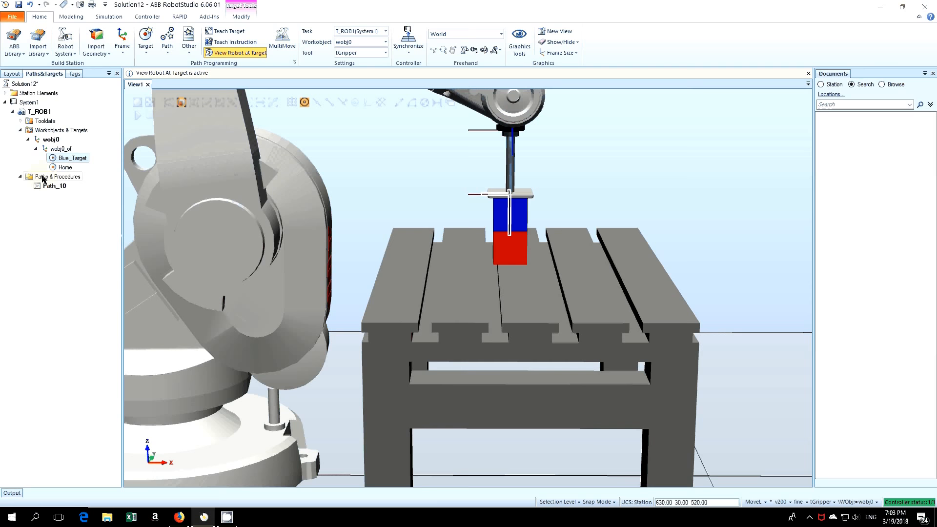
Add MoveL instructions for Blue_Target and Home to Path_10, and run the robot along the path
{"action": "right_click", "coordinate": [43, 178]}
{"action": "left_click", "coordinate": [50, 184]}
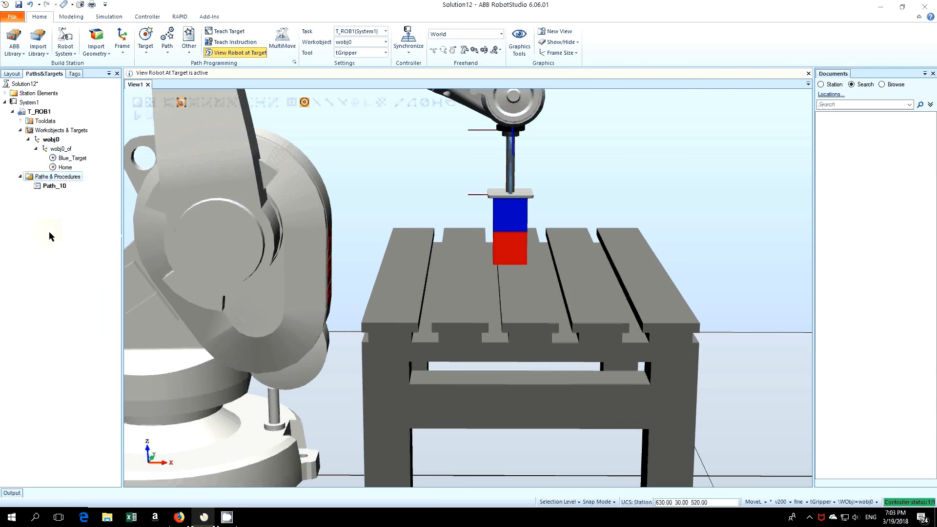
{"action": "left_click_drag", "start_coordinate": [65, 162], "coordinate": [63, 189]}
{"action": "left_click", "coordinate": [56, 186]}
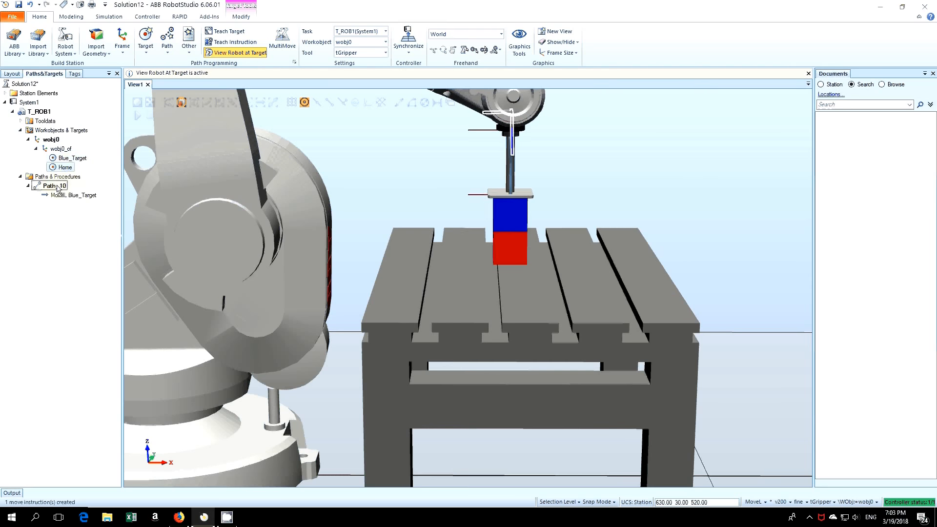
{"action": "left_click_drag", "start_coordinate": [58, 189], "coordinate": [57, 187]}
{"action": "left_click", "coordinate": [159, 184]}
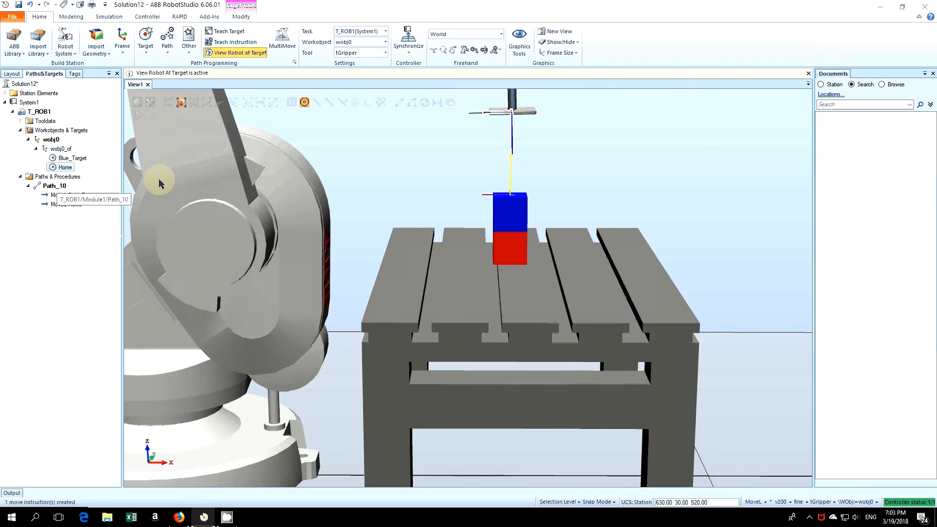
{"action": "right_click", "coordinate": [51, 186]}
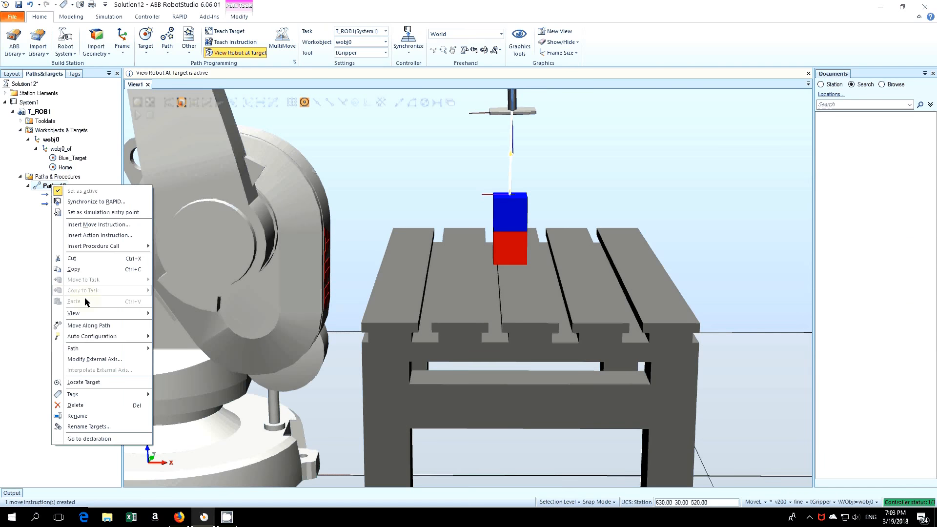
{"action": "left_click", "coordinate": [75, 324]}
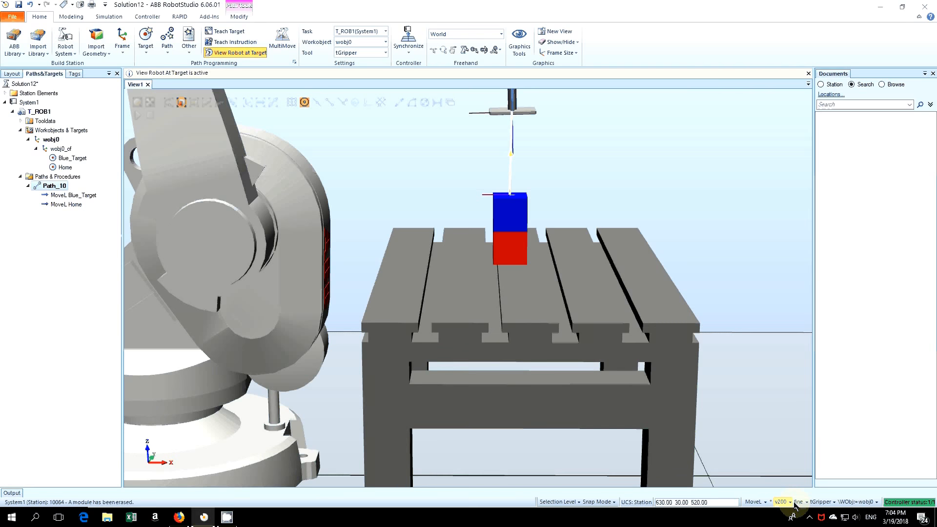
Switch the zone setting for move instructions to z100 and back to fine
{"action": "left_click", "coordinate": [805, 502]}
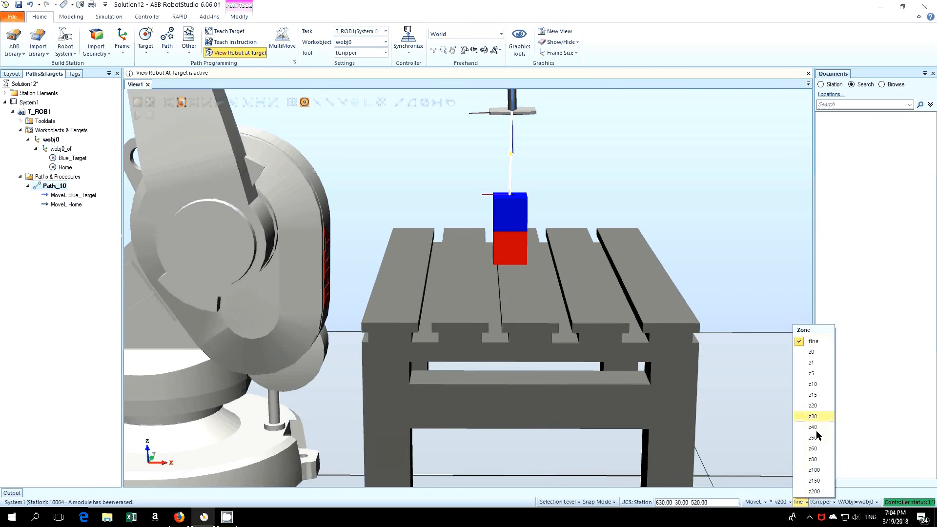
{"action": "left_click", "coordinate": [814, 469]}
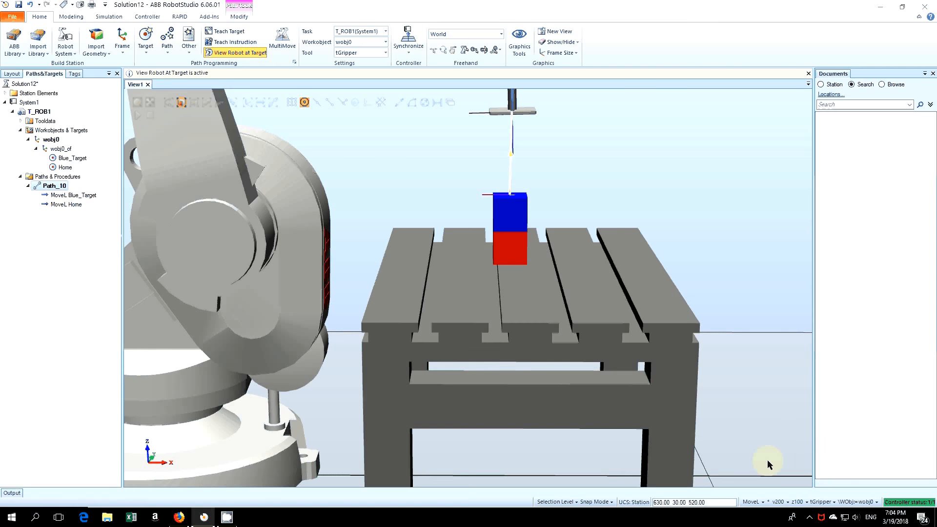
{"action": "left_click", "coordinate": [797, 502]}
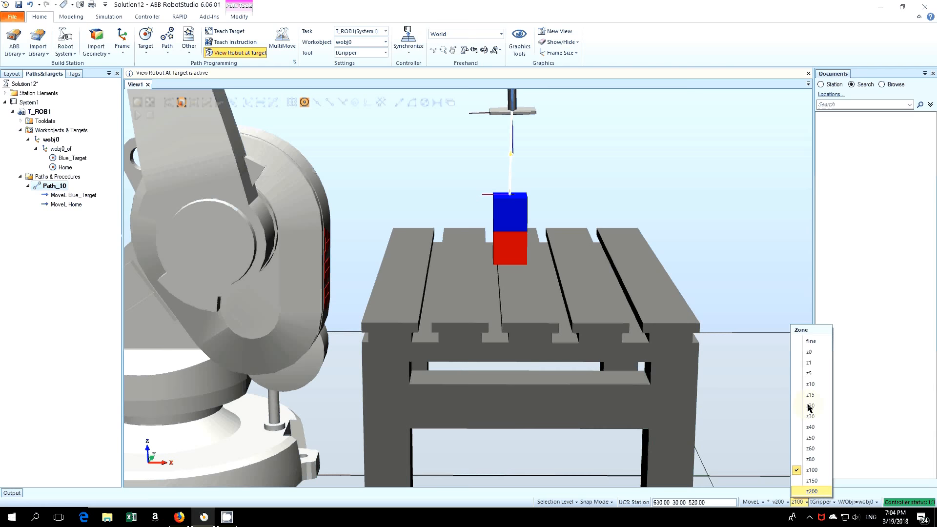
{"action": "left_click", "coordinate": [810, 340]}
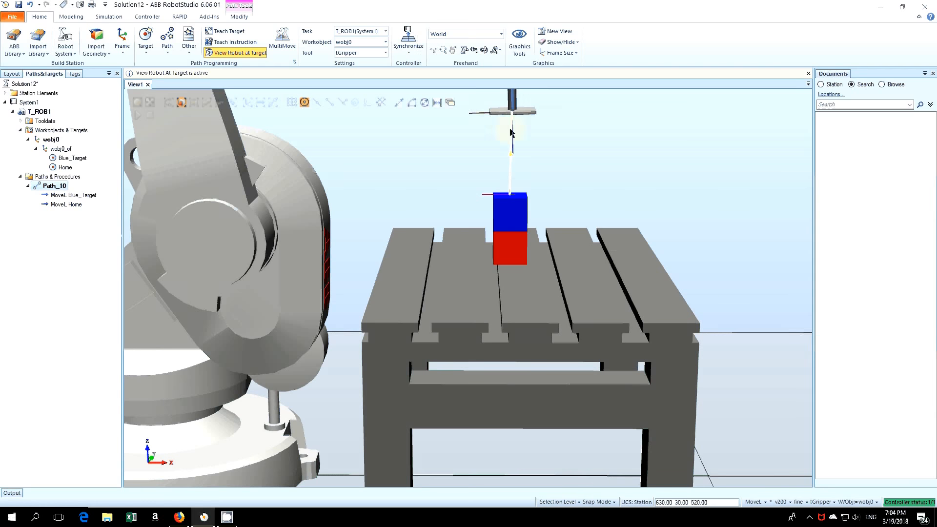
{"action": "left_click", "coordinate": [512, 179]}
{"action": "scroll", "coordinate": [512, 134], "scroll_direction": "up", "scroll_amount": 3}
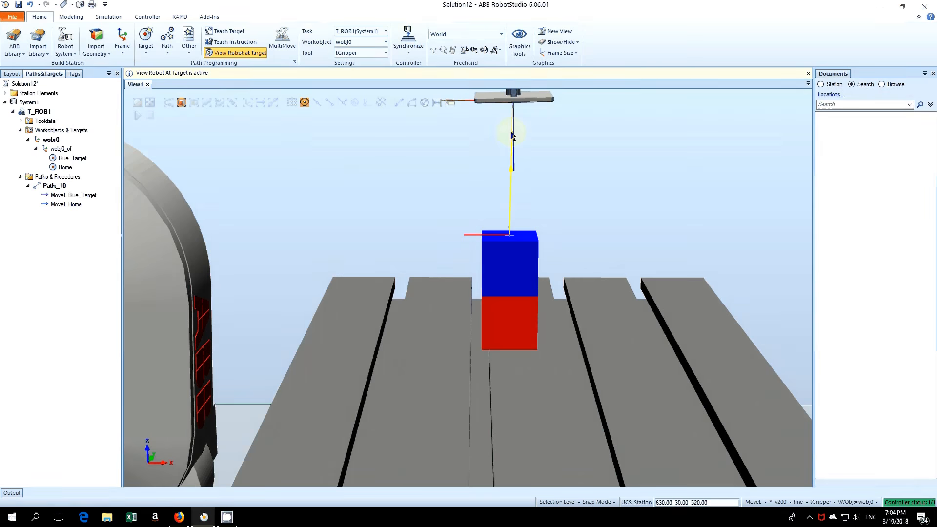
{"action": "scroll", "coordinate": [511, 135], "scroll_direction": "down", "scroll_amount": 5}
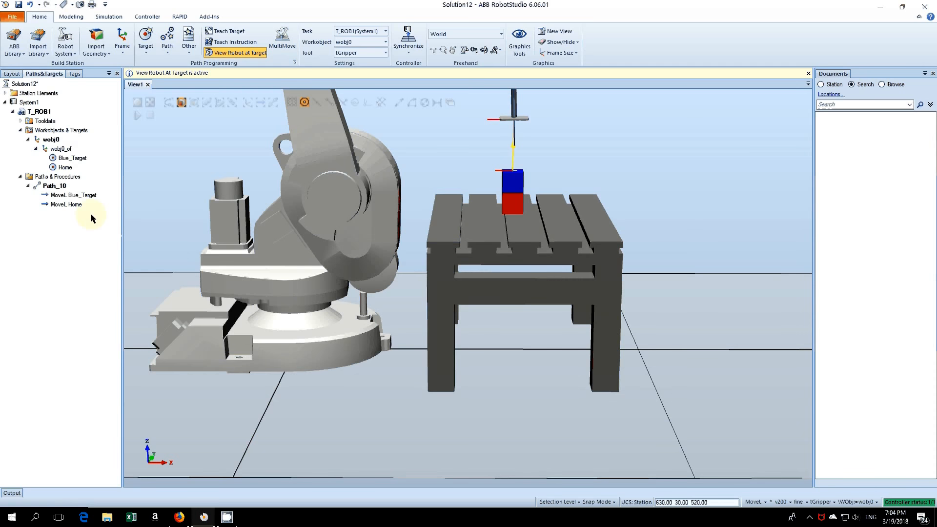
Duplicate the Home target within the wobj0_of frame
{"action": "right_click", "coordinate": [66, 169]}
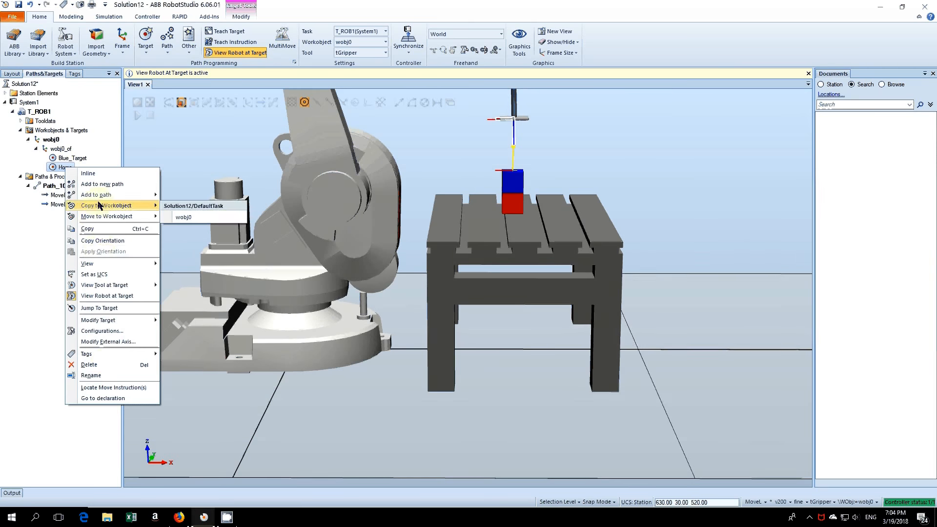
{"action": "key", "text": "Escape"}
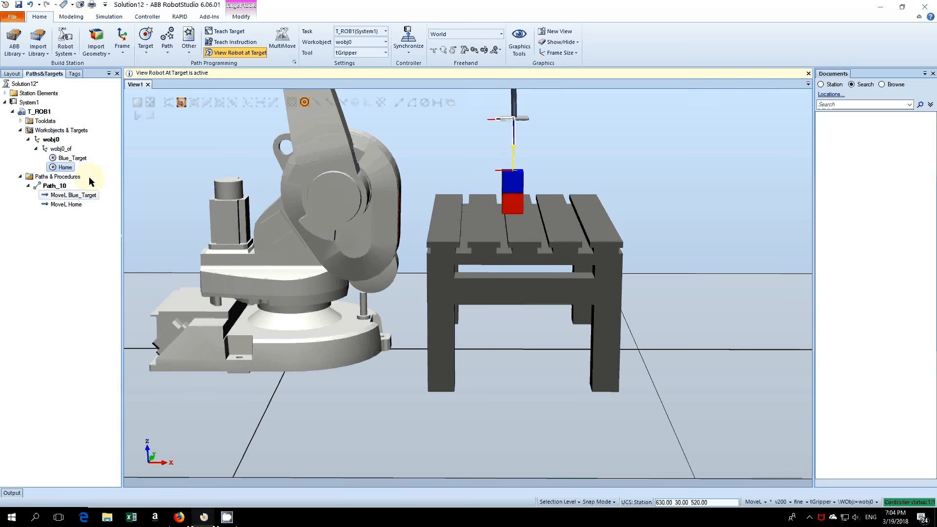
{"action": "left_click", "coordinate": [61, 149]}
{"action": "right_click", "coordinate": [63, 151]}
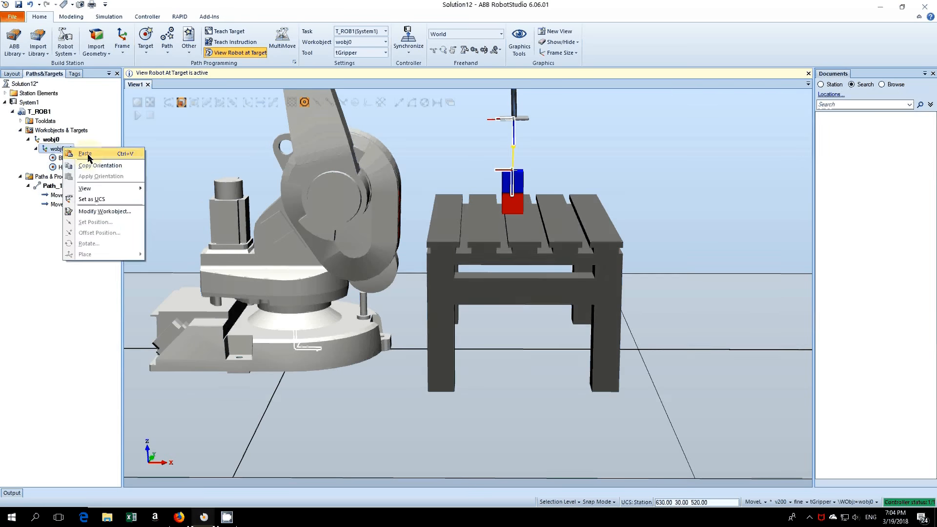
{"action": "left_click", "coordinate": [88, 154]}
Open the position settings of the Home_2 target and set the reference to World
{"action": "right_click", "coordinate": [71, 178]}
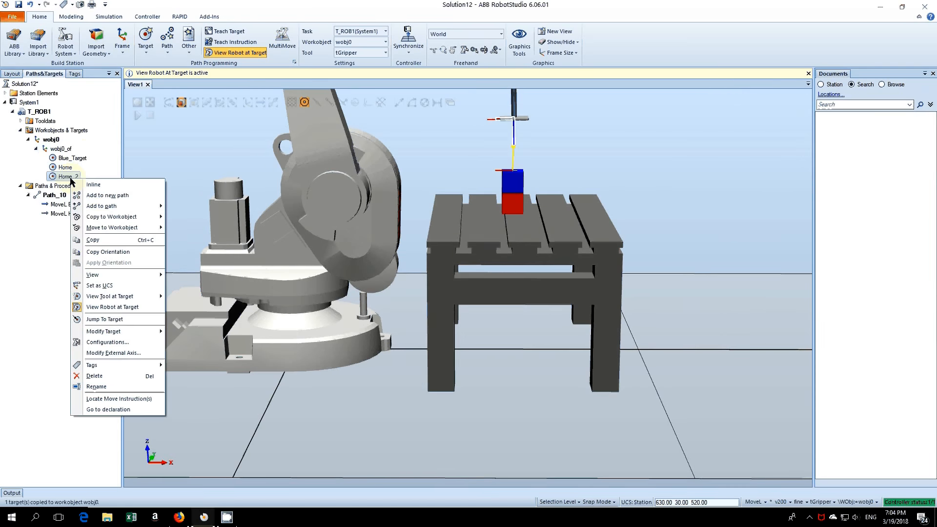
{"action": "left_click", "coordinate": [61, 194]}
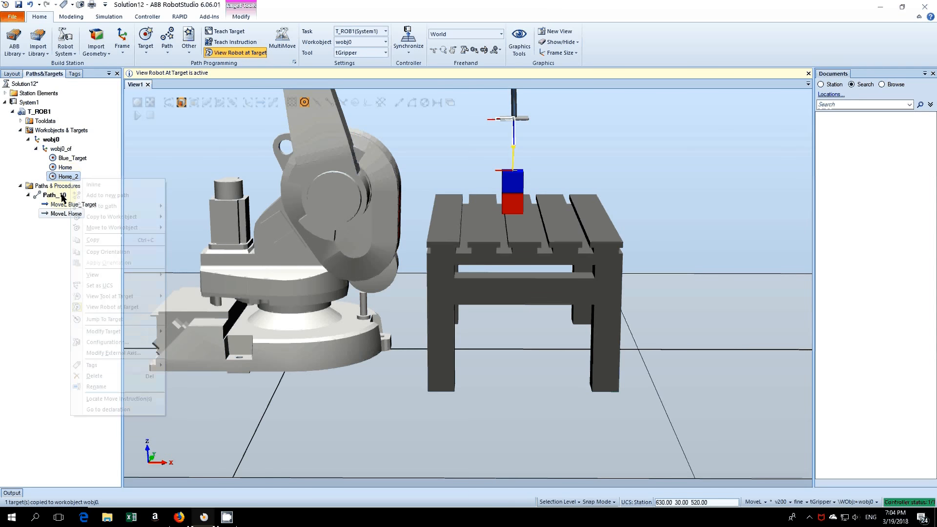
{"action": "right_click", "coordinate": [63, 176]}
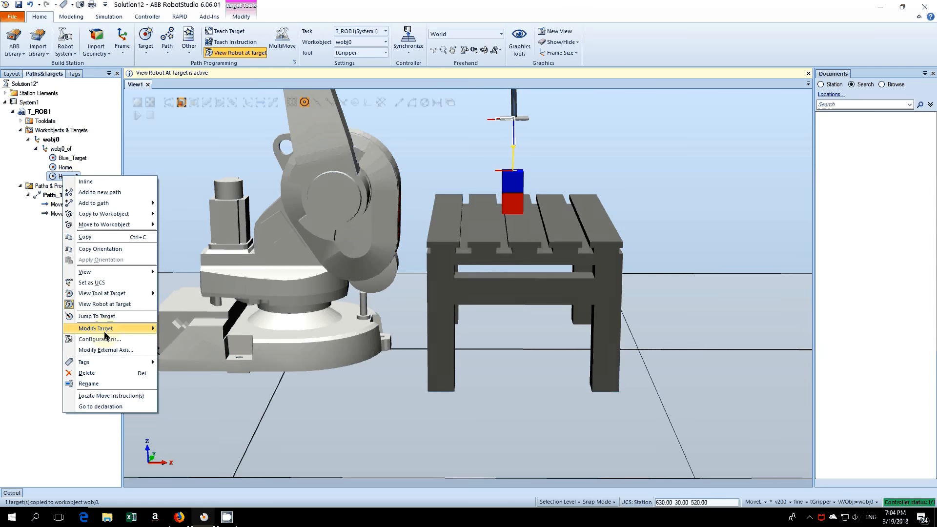
{"action": "mouse_move", "coordinate": [113, 328]}
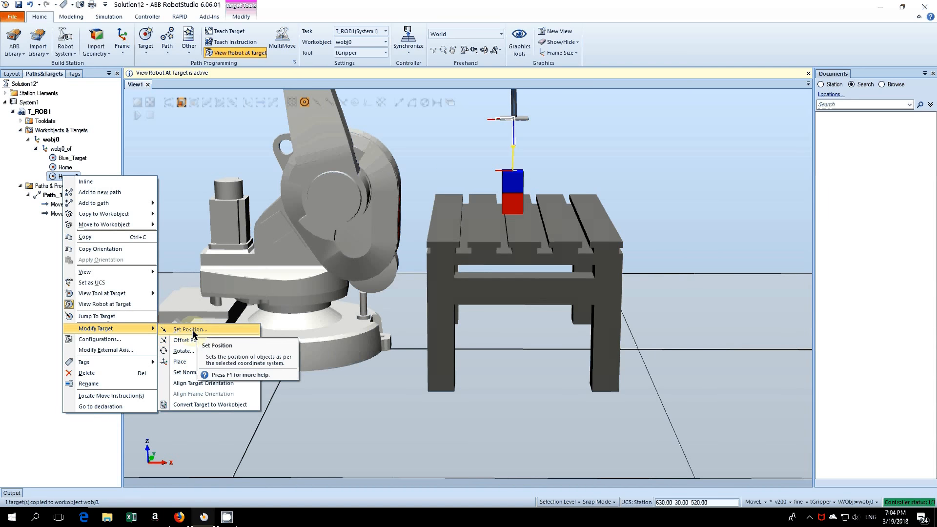
{"action": "left_click", "coordinate": [193, 330]}
{"action": "left_click", "coordinate": [114, 91]}
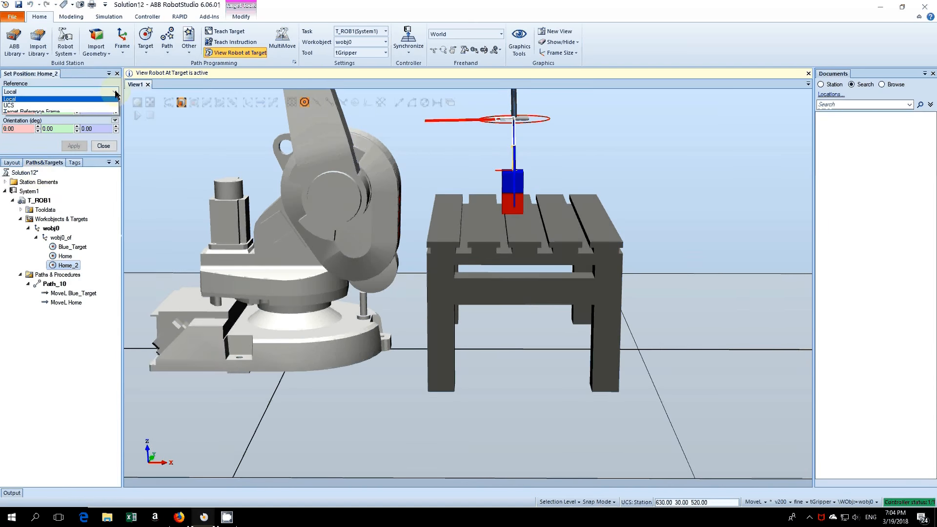
{"action": "left_click", "coordinate": [72, 100]}
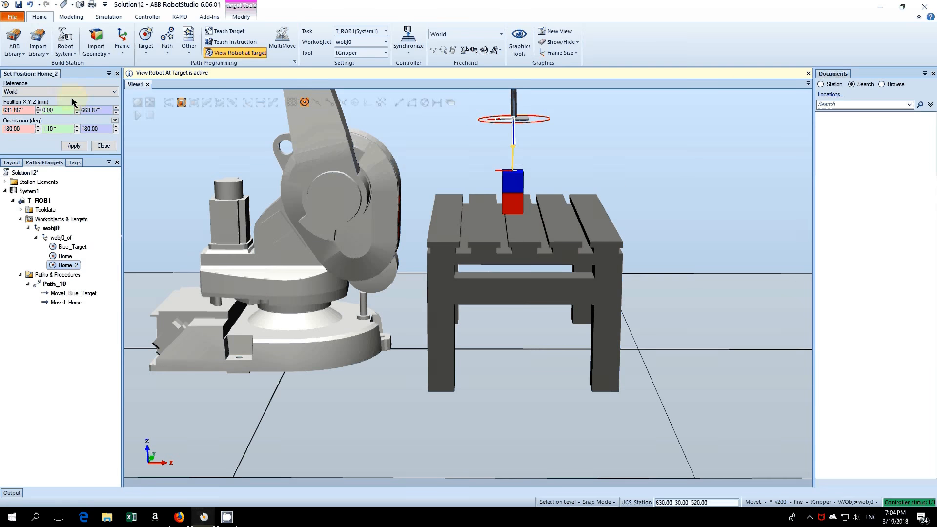
{"action": "scroll", "coordinate": [619, 196], "scroll_direction": "down", "scroll_amount": 1}
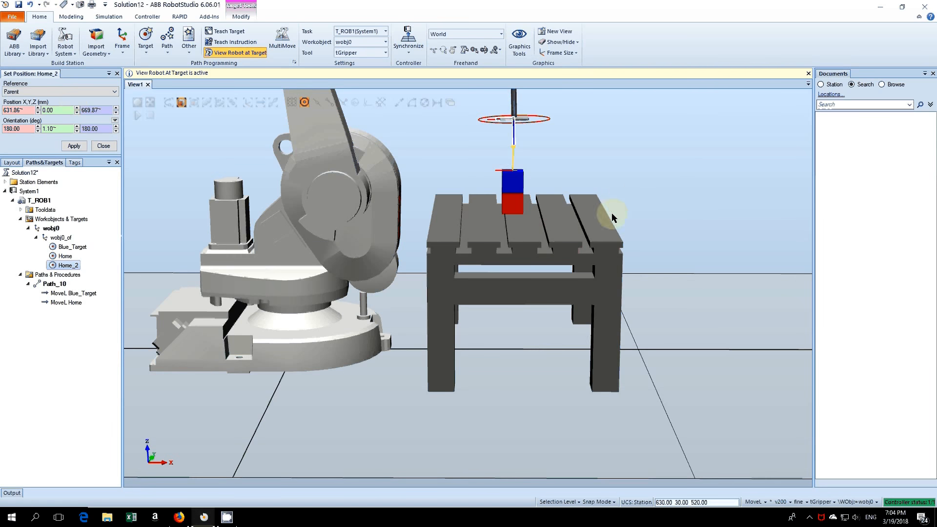
{"action": "key", "text": "Down"}
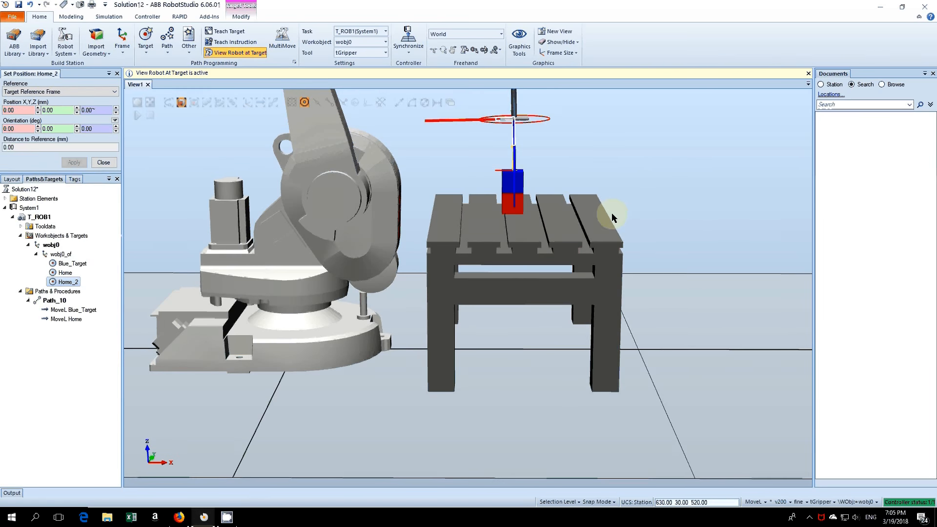
{"action": "key", "text": "Down"}
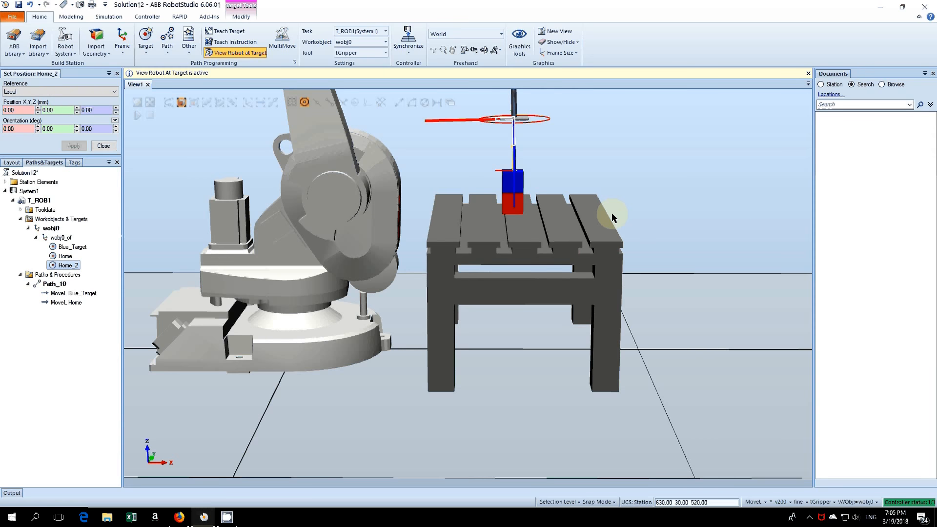
{"action": "key", "text": "Up"}
{"action": "key", "text": "Up"}
{"action": "key", "text": "Up"}
Set the Y position of Home_2 to -200 mm, apply it and close the position settings
{"action": "scroll", "coordinate": [636, 193], "scroll_direction": "up", "scroll_amount": 1}
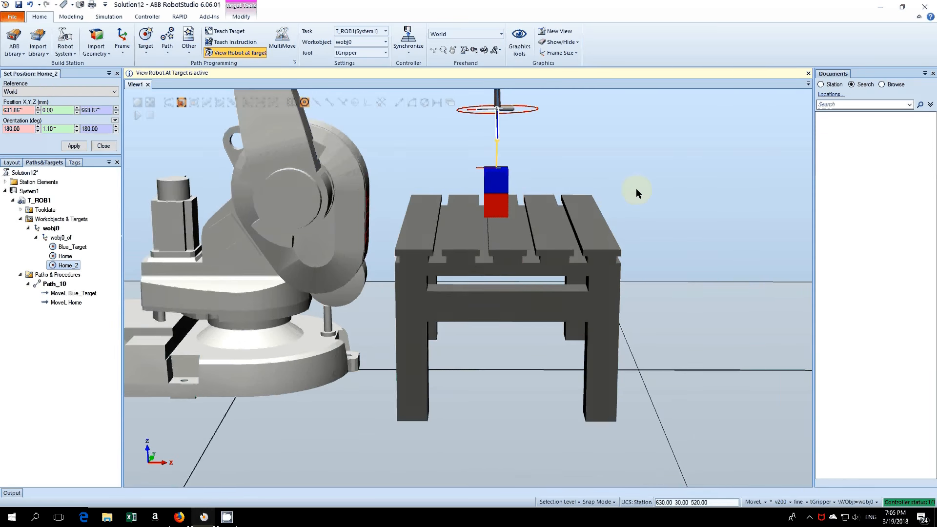
{"action": "scroll", "coordinate": [627, 187], "scroll_direction": "down", "scroll_amount": 1}
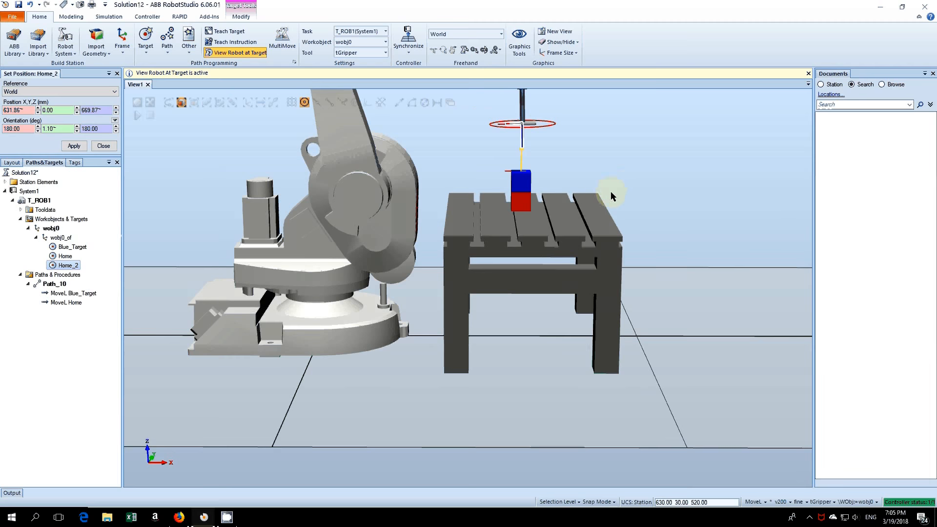
{"action": "left_click", "coordinate": [680, 218]}
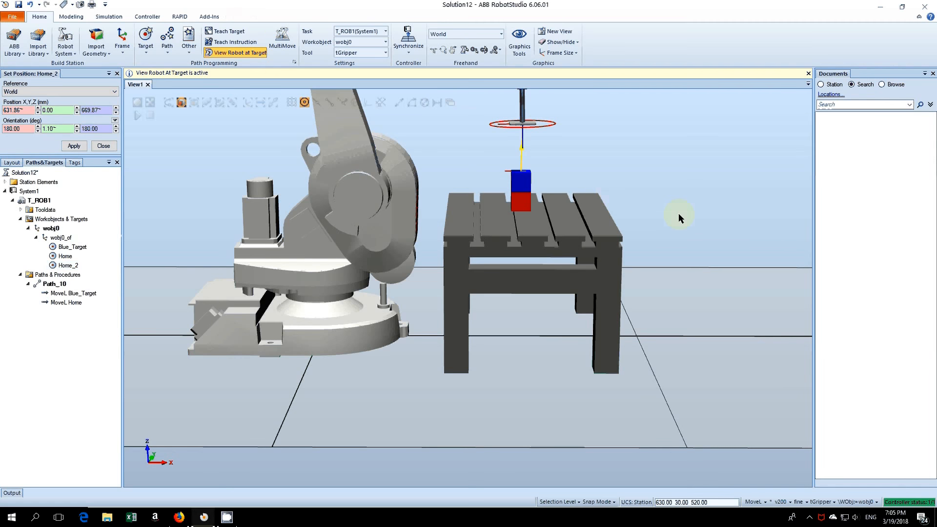
{"action": "left_click_drag", "start_coordinate": [678, 214], "coordinate": [678, 217], "text": "ctrl+shift"}
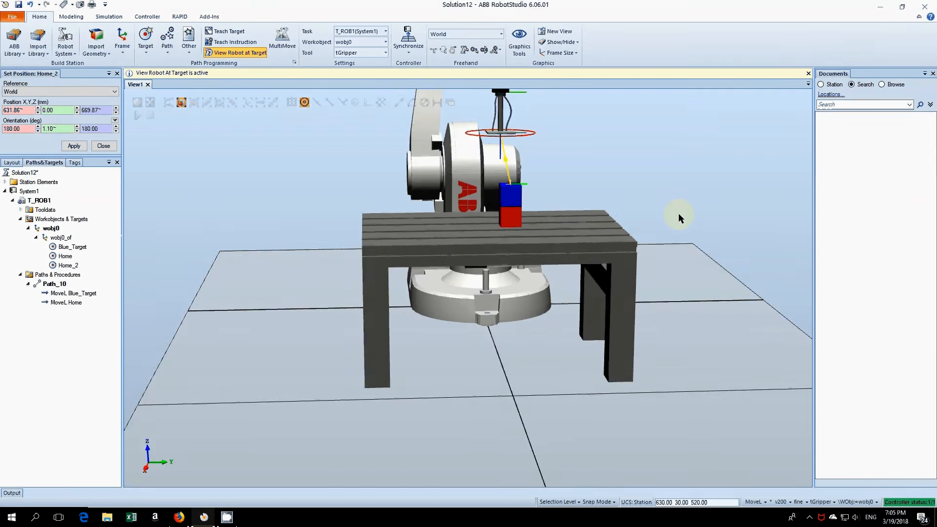
{"action": "left_click", "coordinate": [71, 109]}
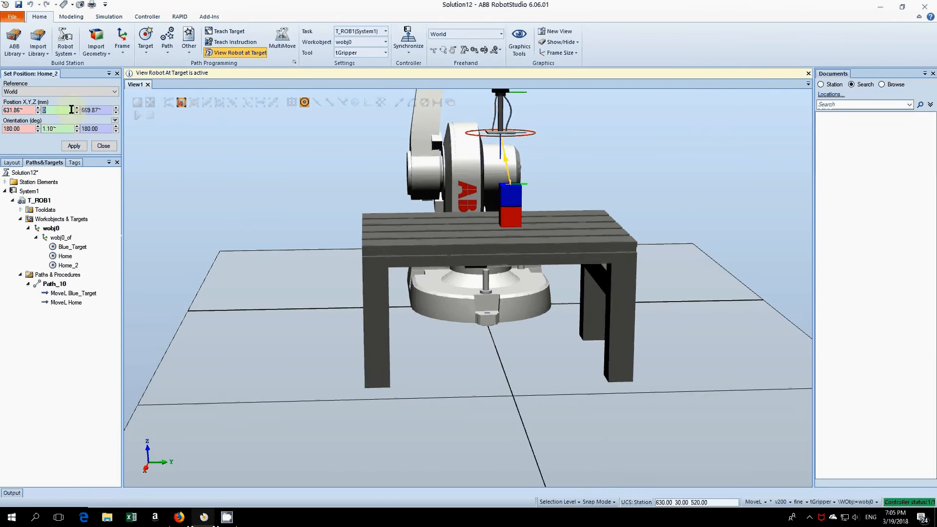
{"action": "left_click", "coordinate": [258, 146]}
{"action": "type", "text": "-200"}
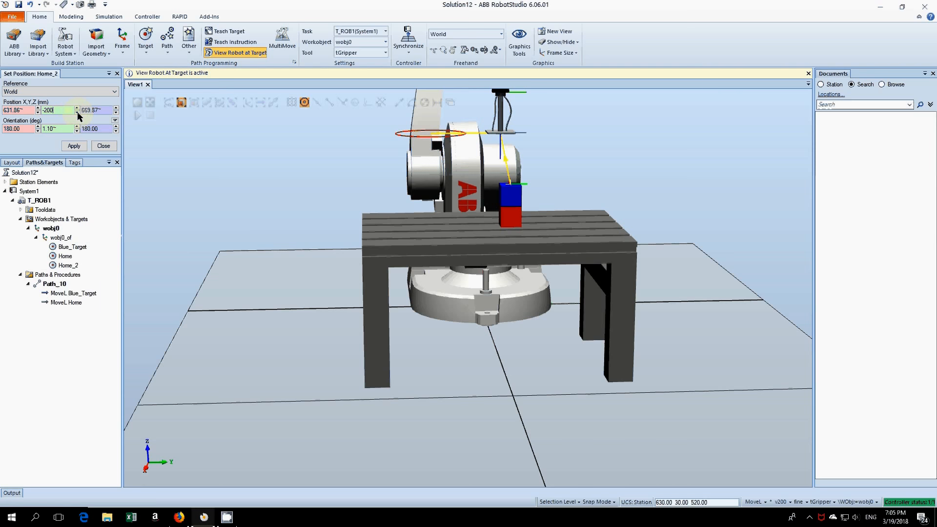
{"action": "left_click", "coordinate": [74, 146]}
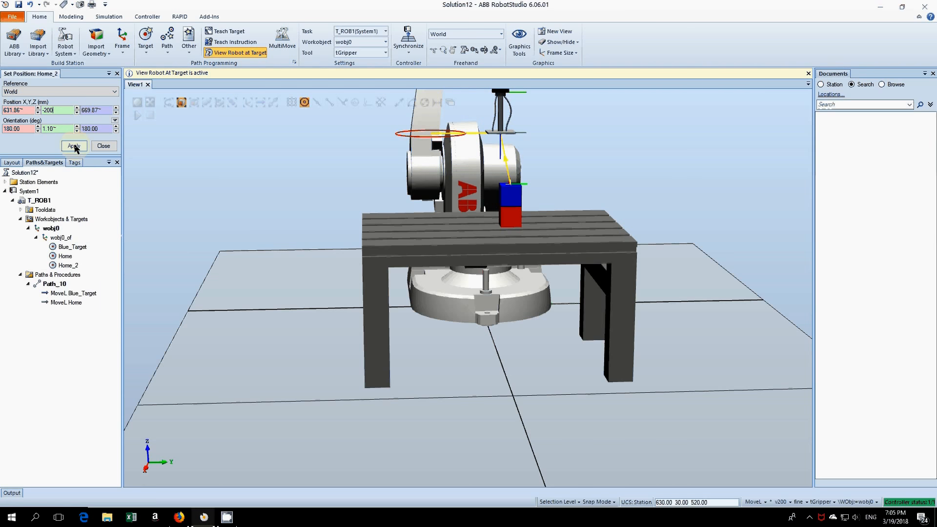
{"action": "left_click", "coordinate": [74, 146]}
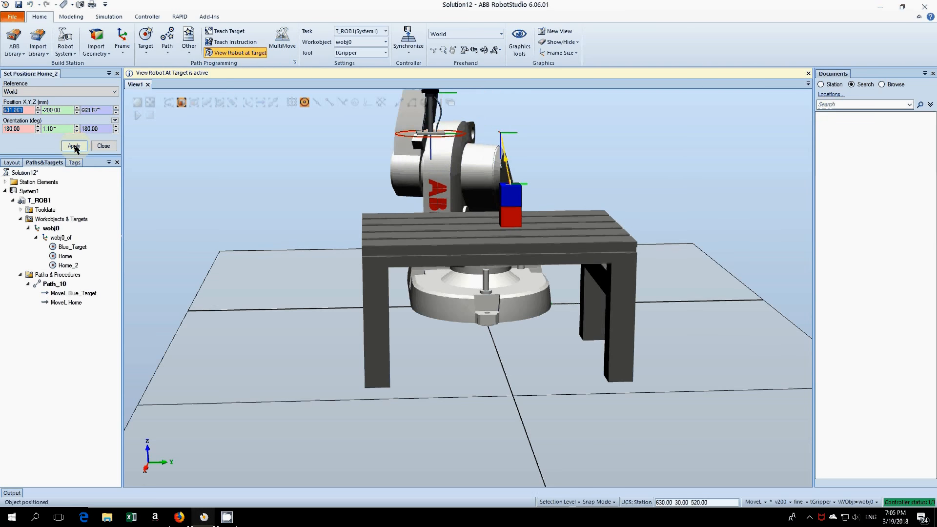
{"action": "left_click", "coordinate": [103, 146]}
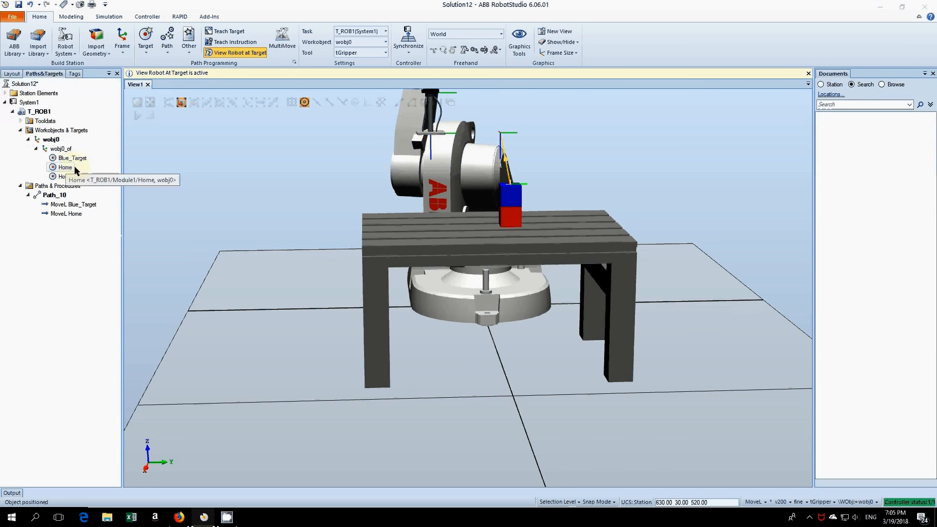
Duplicate the Blue_Target target within the wobj0_of frame
{"action": "left_click", "coordinate": [73, 158]}
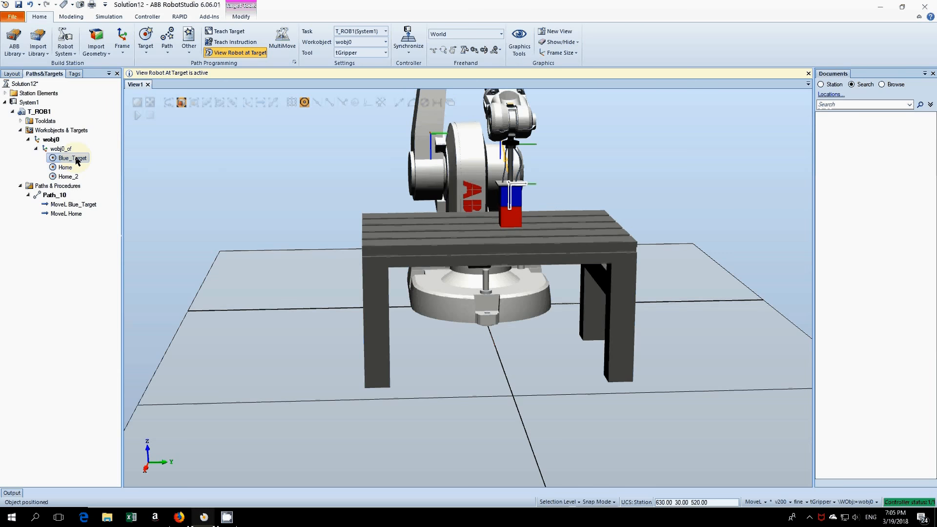
{"action": "right_click", "coordinate": [78, 159]}
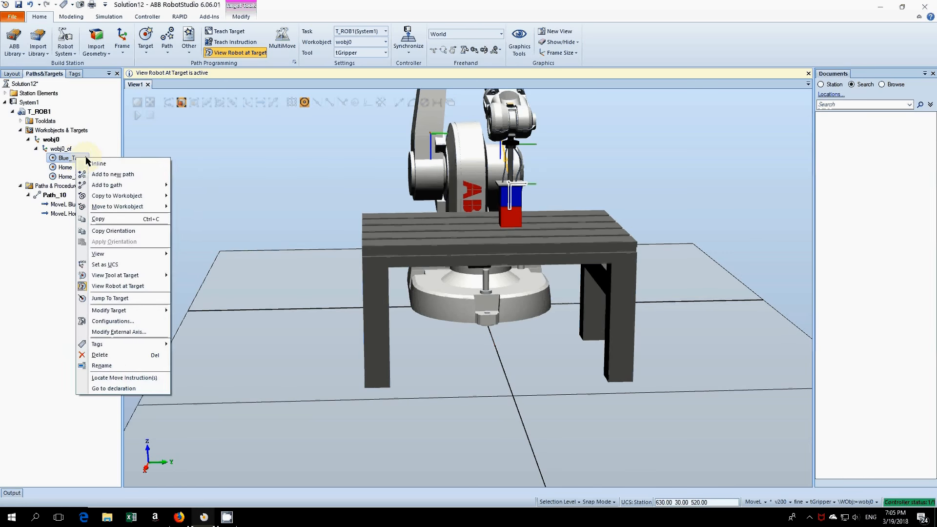
{"action": "left_click", "coordinate": [98, 219]}
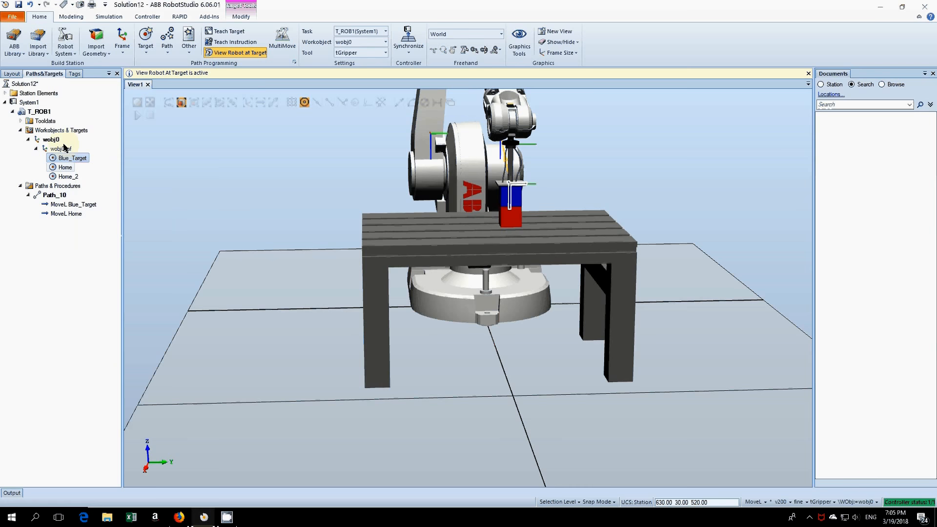
{"action": "right_click", "coordinate": [58, 149]}
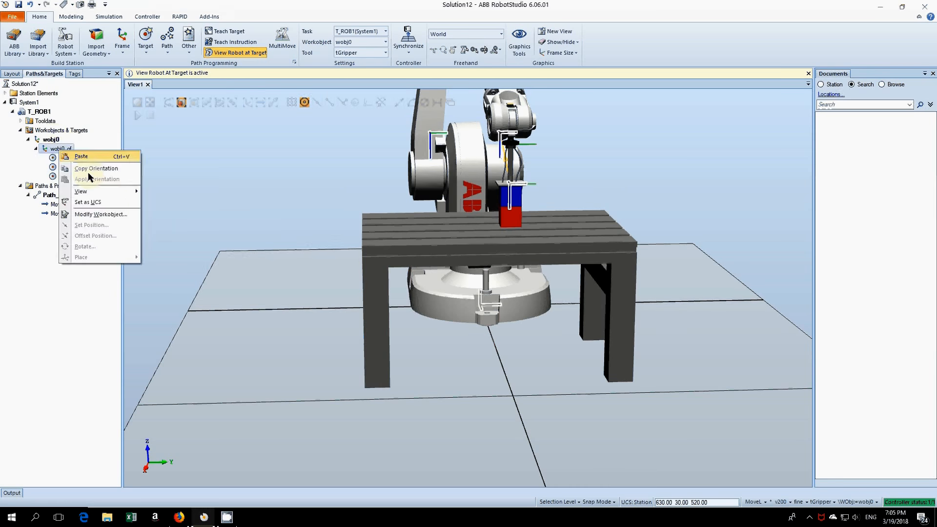
{"action": "left_click", "coordinate": [86, 157]}
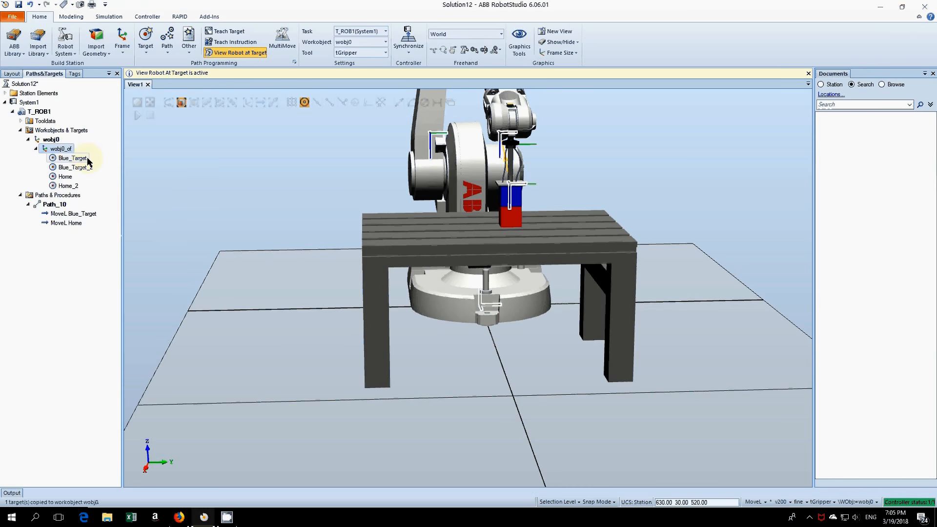
Open the position settings of the Blue_Target_2 target and set the reference to World
{"action": "right_click", "coordinate": [71, 168]}
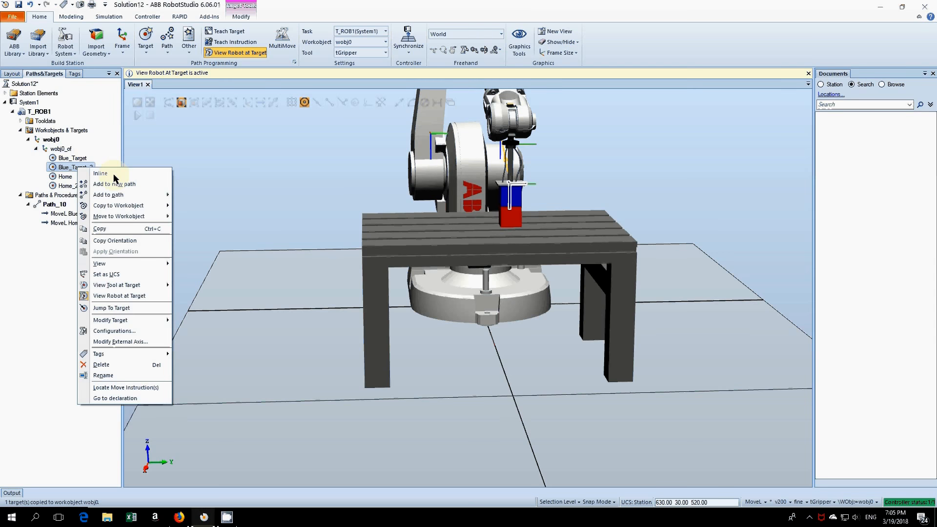
{"action": "left_click", "coordinate": [20, 154]}
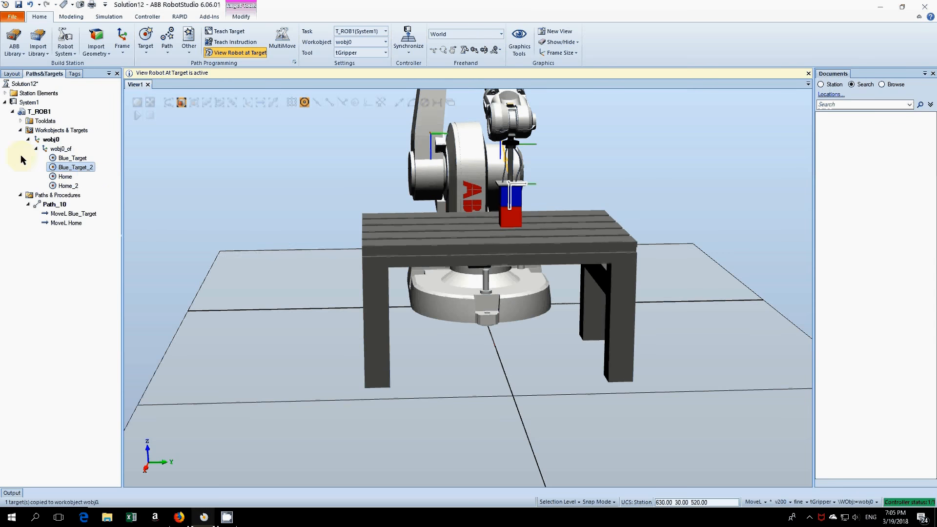
{"action": "right_click", "coordinate": [78, 168]}
{"action": "mouse_move", "coordinate": [119, 325]}
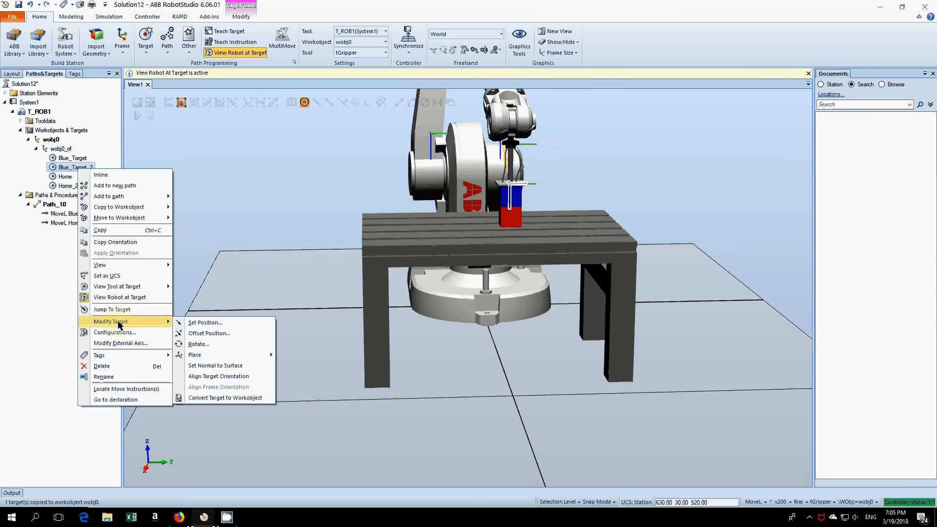
{"action": "left_click", "coordinate": [205, 323]}
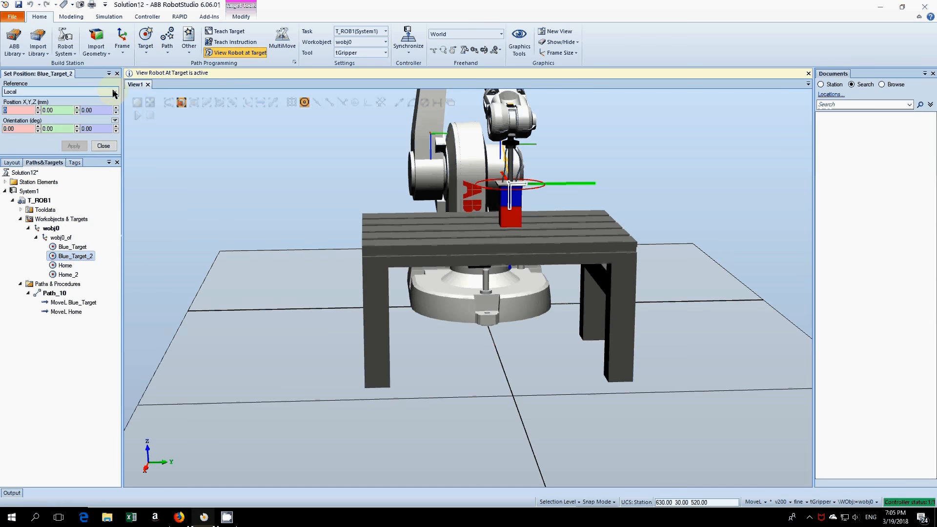
{"action": "left_click", "coordinate": [113, 92]}
{"action": "left_click", "coordinate": [69, 98]}
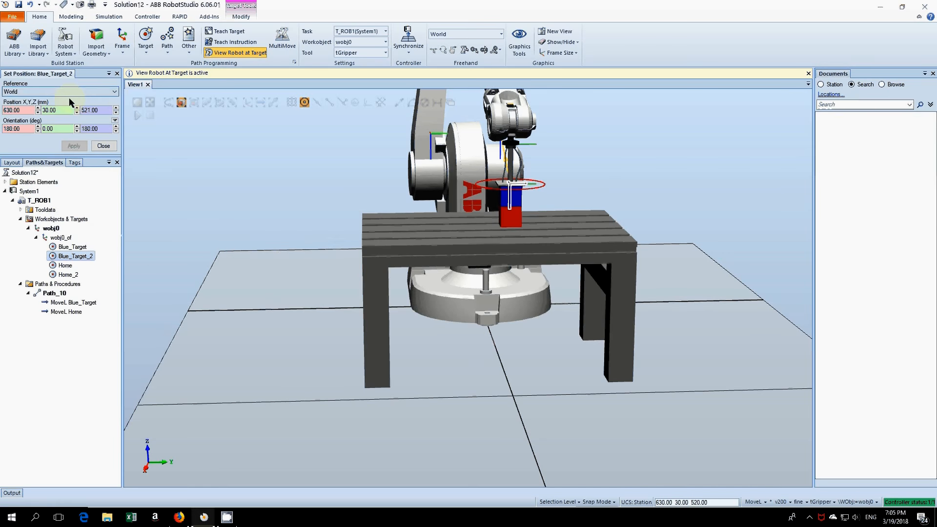
Set the position of Blue_Target_2 to Y -200 mm and Z 460 mm, apply it and close the position settings
{"action": "left_click", "coordinate": [39, 110]}
{"action": "type", "text": "-"}
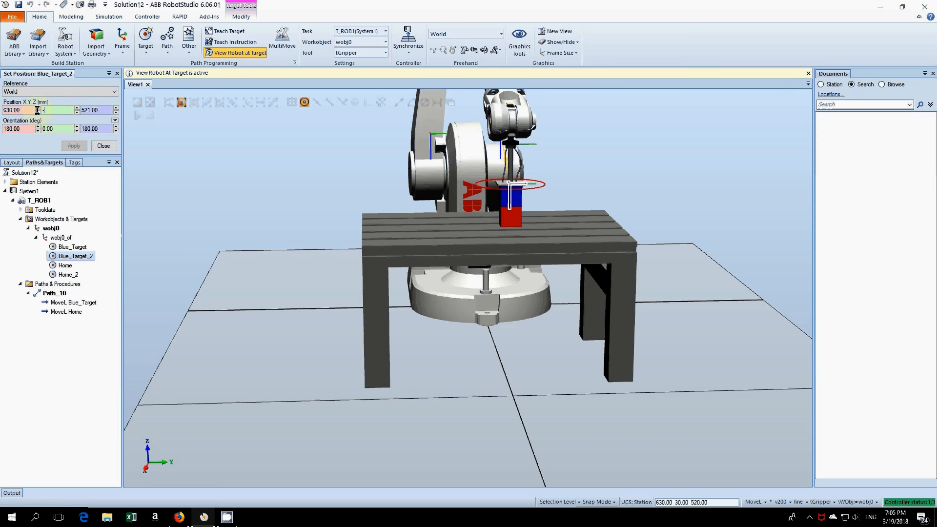
{"action": "type", "text": "200"}
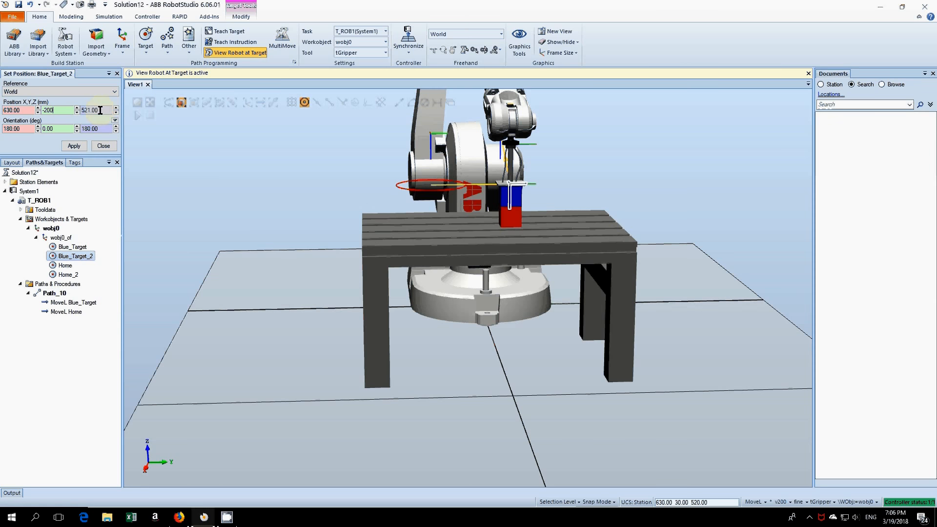
{"action": "left_click_drag", "start_coordinate": [100, 110], "coordinate": [86, 110]}
{"action": "key", "text": "BackSpace"}
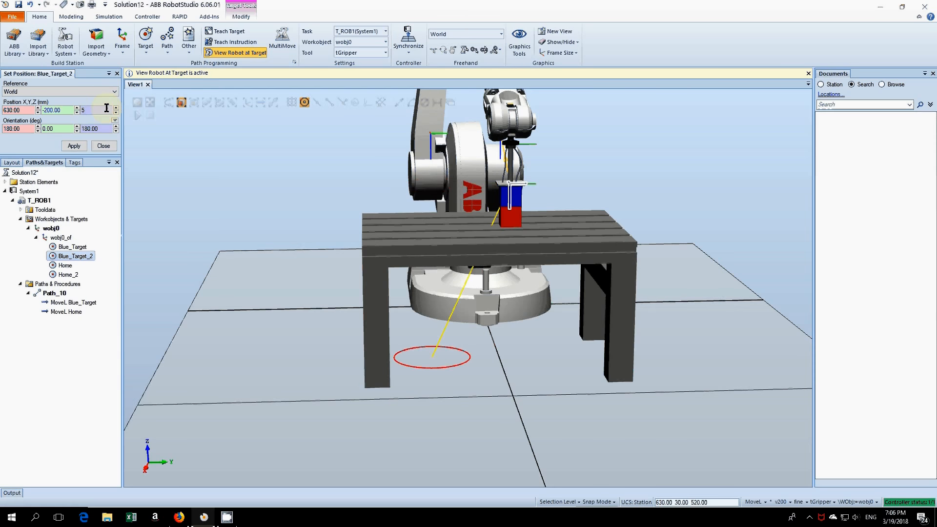
{"action": "type", "text": "6"}
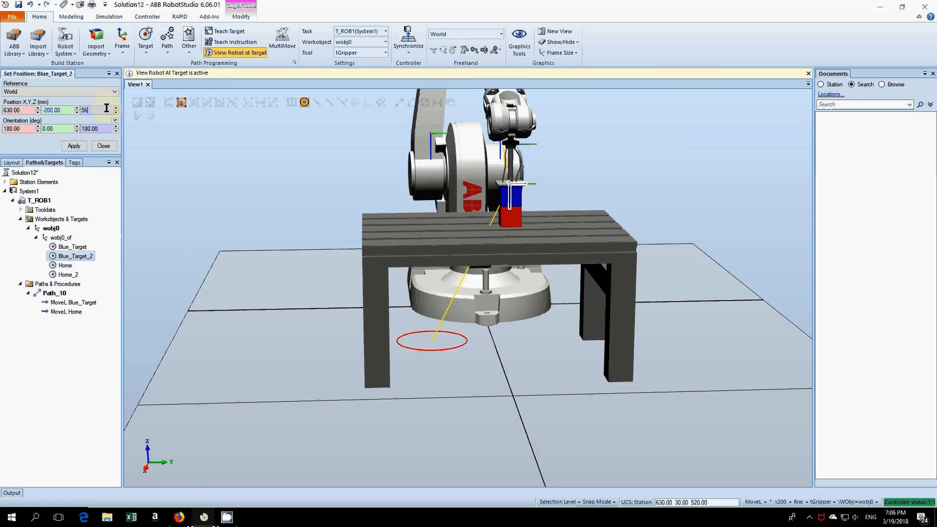
{"action": "key", "text": "BackSpace"}
{"action": "key", "text": "BackSpace"}
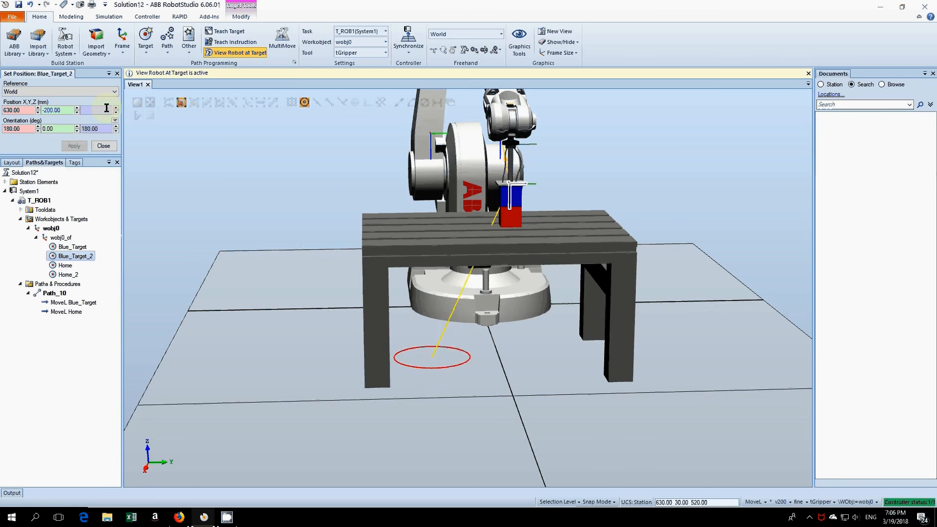
{"action": "type", "text": "4"}
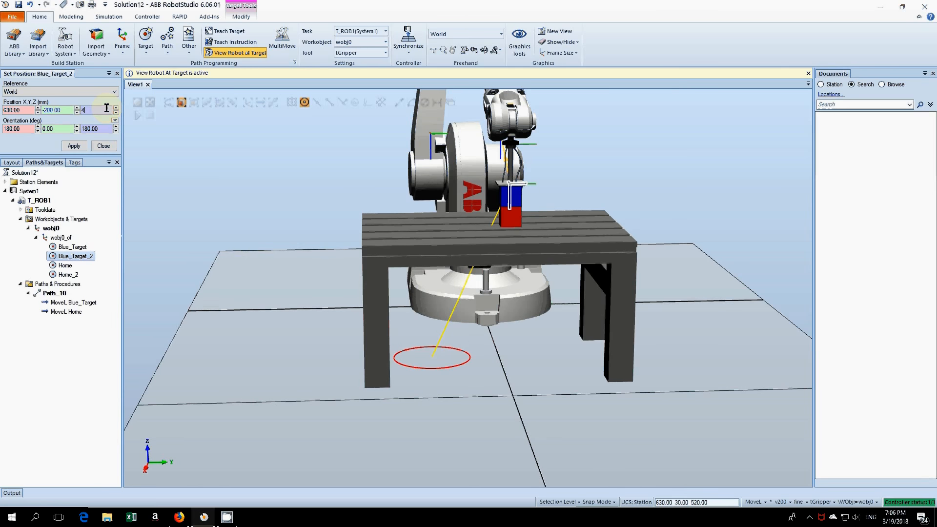
{"action": "type", "text": "60"}
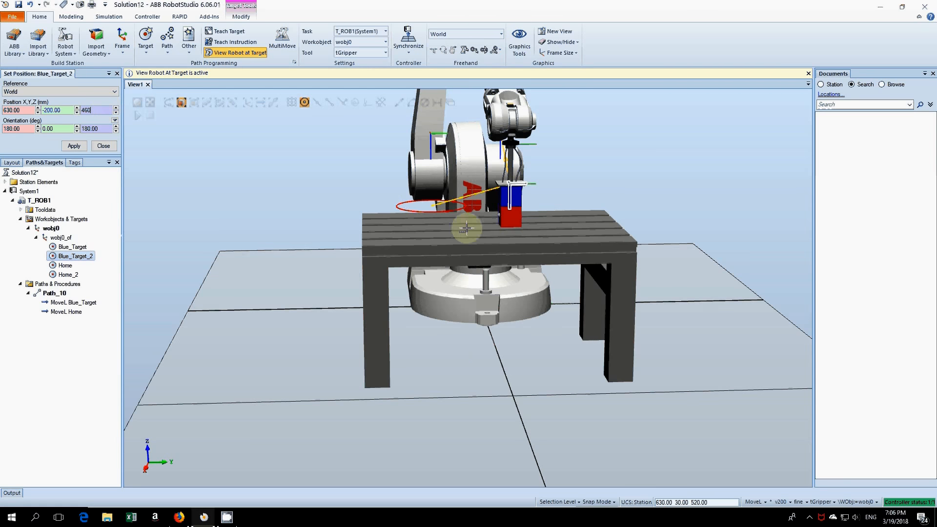
{"action": "left_click", "coordinate": [76, 146]}
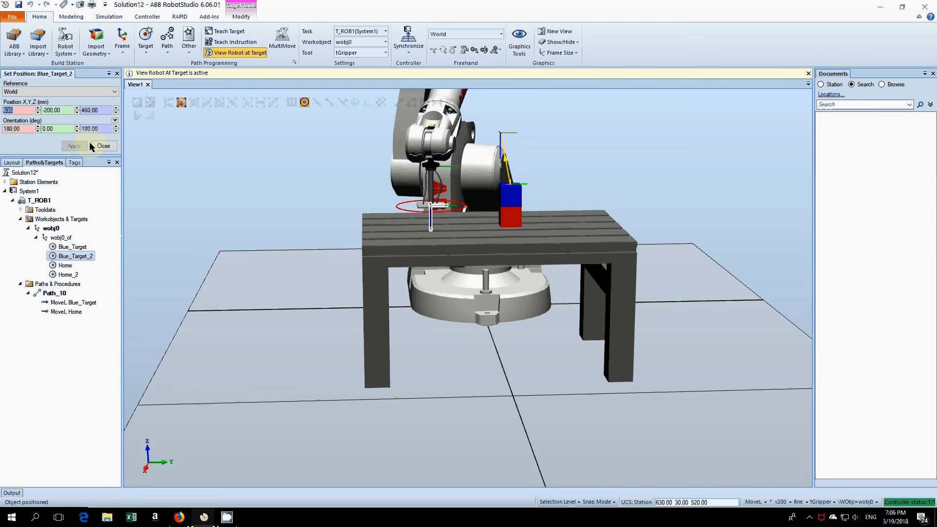
{"action": "left_click", "coordinate": [103, 146]}
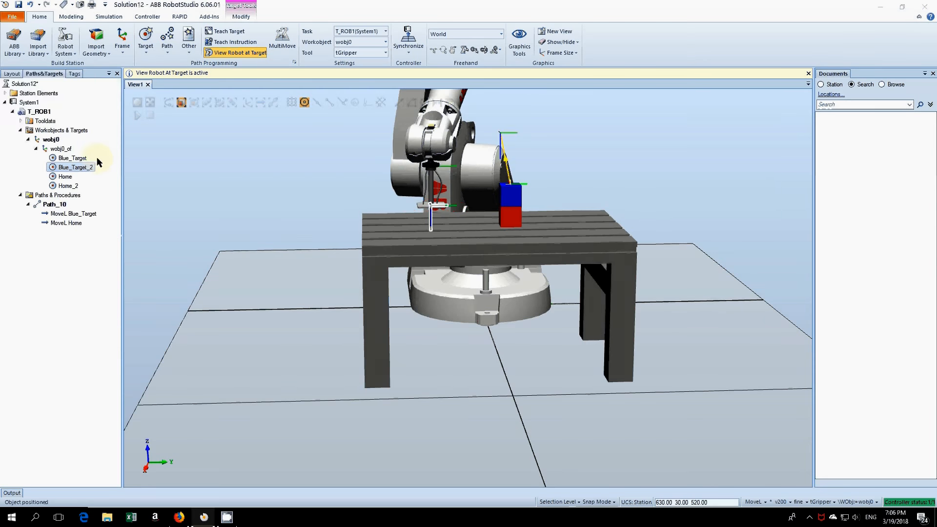
Add linear moves to Home_2 and Blue_Target_2, in that order, at the end of Path_10
{"action": "left_click", "coordinate": [70, 177]}
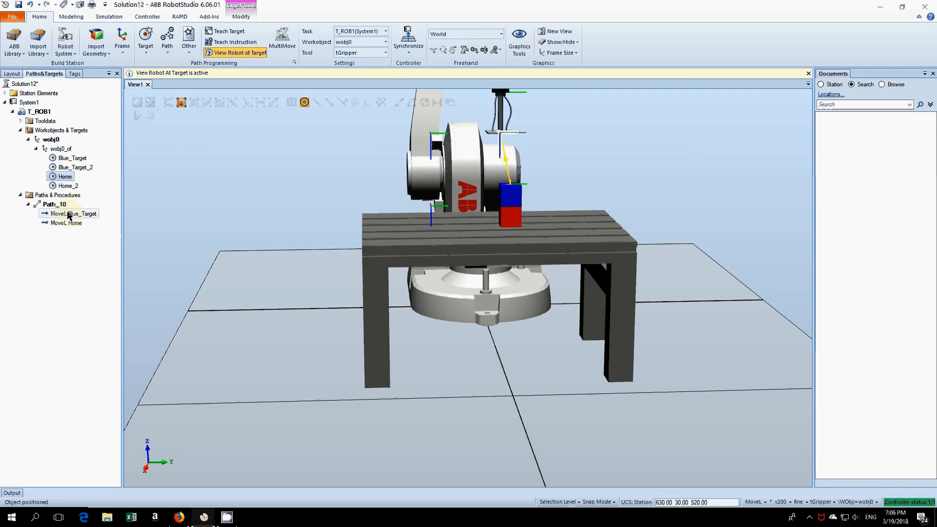
{"action": "left_click_drag", "start_coordinate": [65, 185], "coordinate": [63, 205]}
{"action": "left_click_drag", "start_coordinate": [74, 172], "coordinate": [63, 207]}
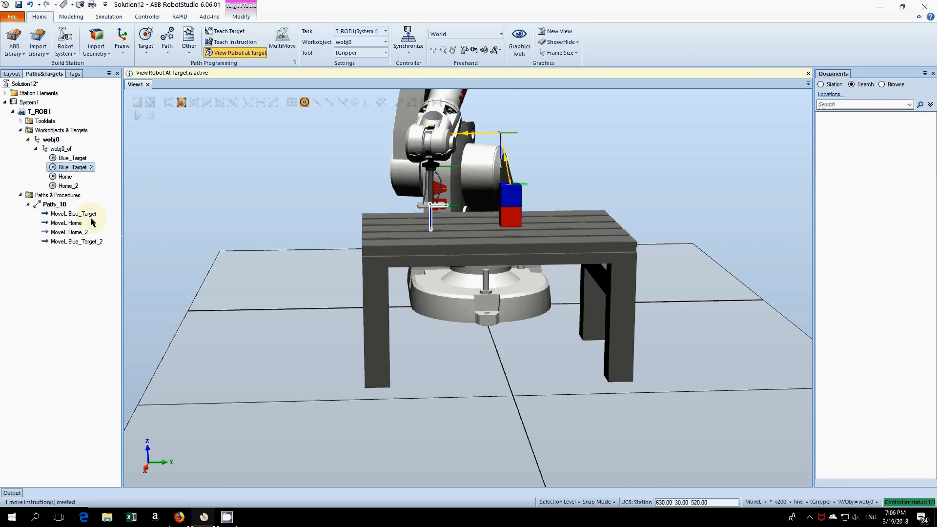
Return the robot to the Home target and preview its motion along Path_10
{"action": "left_click", "coordinate": [65, 177]}
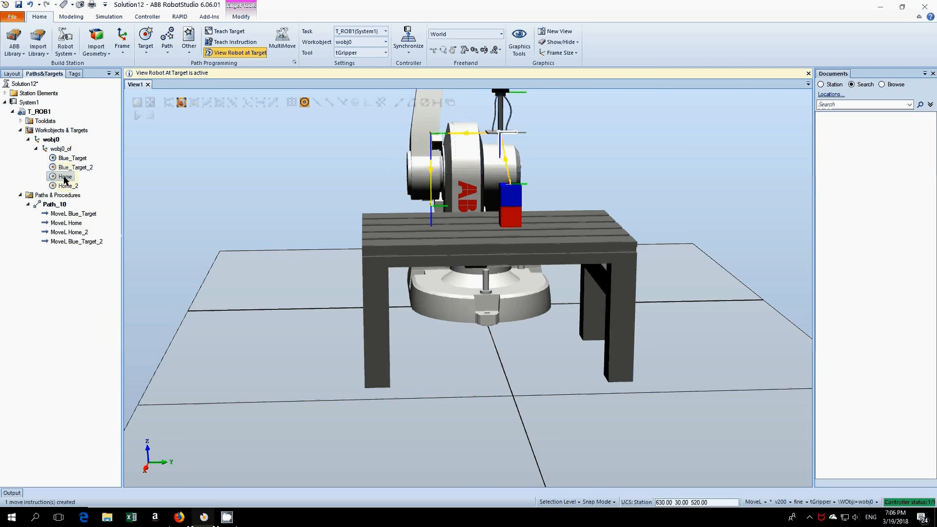
{"action": "right_click", "coordinate": [58, 205]}
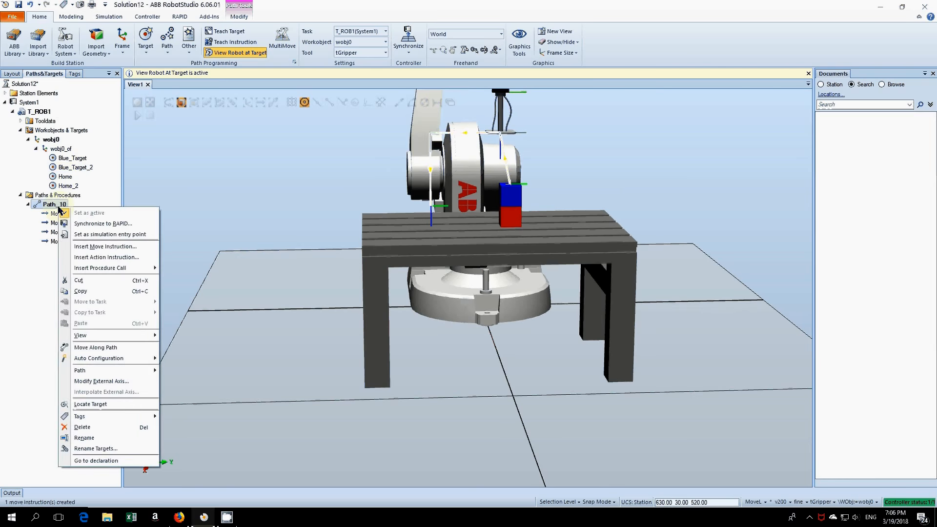
{"action": "left_click", "coordinate": [93, 348]}
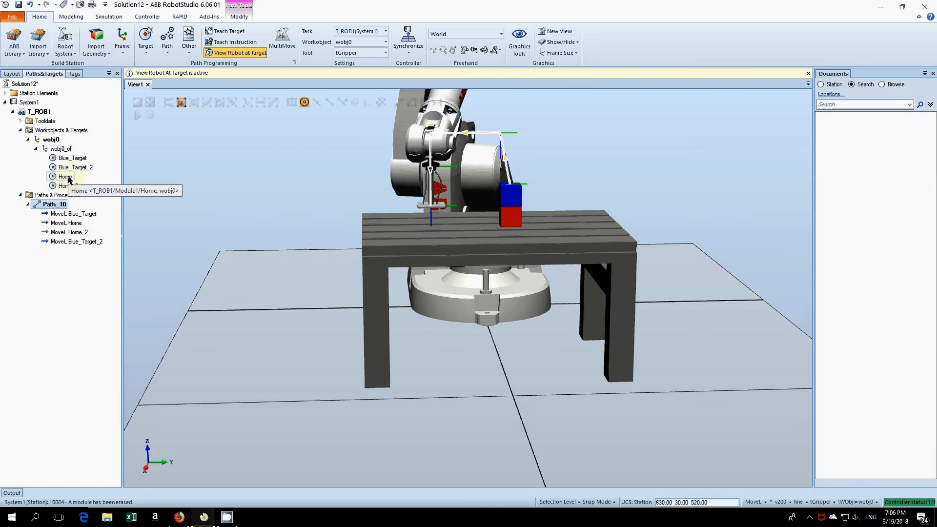
Append a linear move to Home at the end of Path_10 and run the robot along the path
{"action": "left_click_drag", "start_coordinate": [68, 179], "coordinate": [62, 207]}
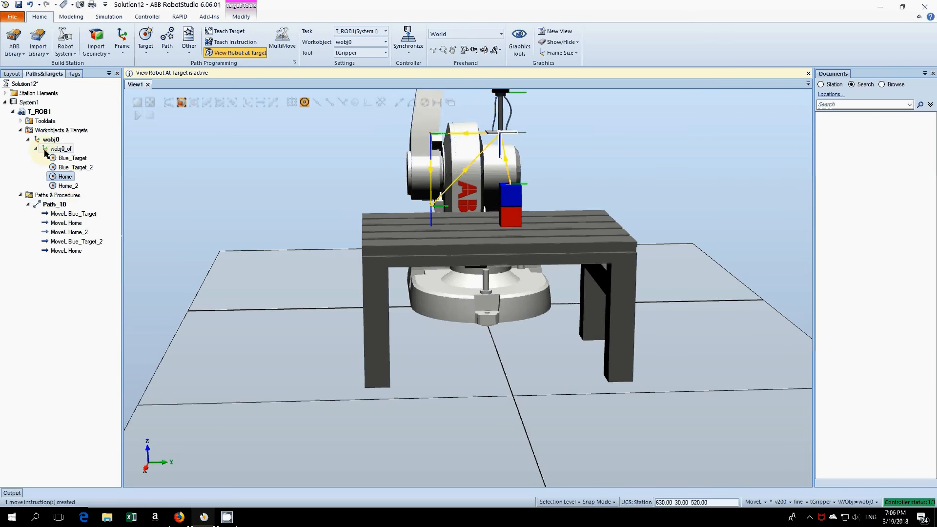
{"action": "left_click", "coordinate": [61, 207]}
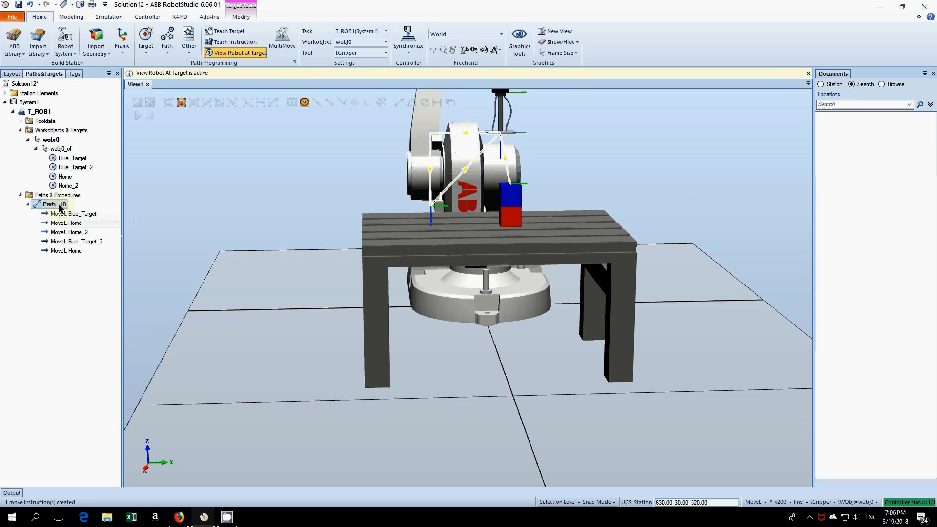
{"action": "right_click", "coordinate": [60, 208]}
{"action": "left_click", "coordinate": [112, 346]}
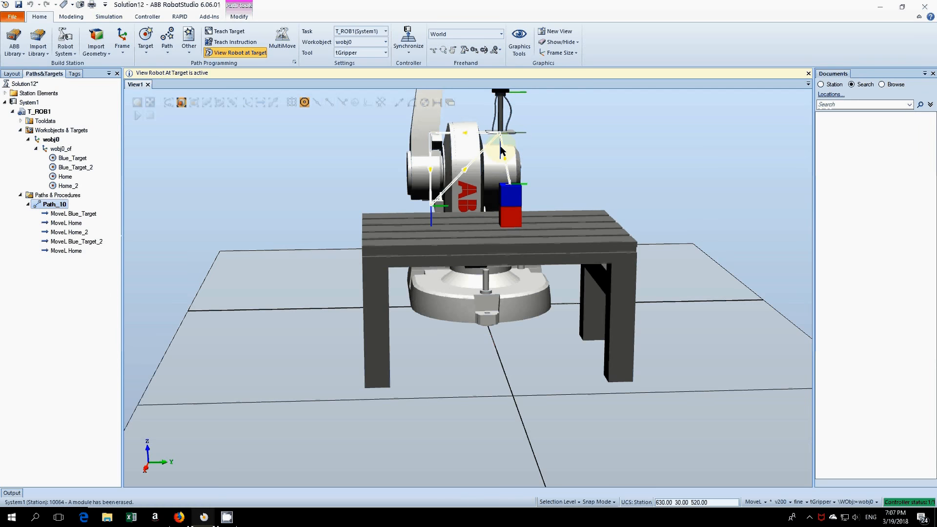
{"action": "scroll", "coordinate": [500, 151], "scroll_direction": "down", "scroll_amount": 2}
{"action": "scroll", "coordinate": [511, 146], "scroll_direction": "down", "scroll_amount": 2}
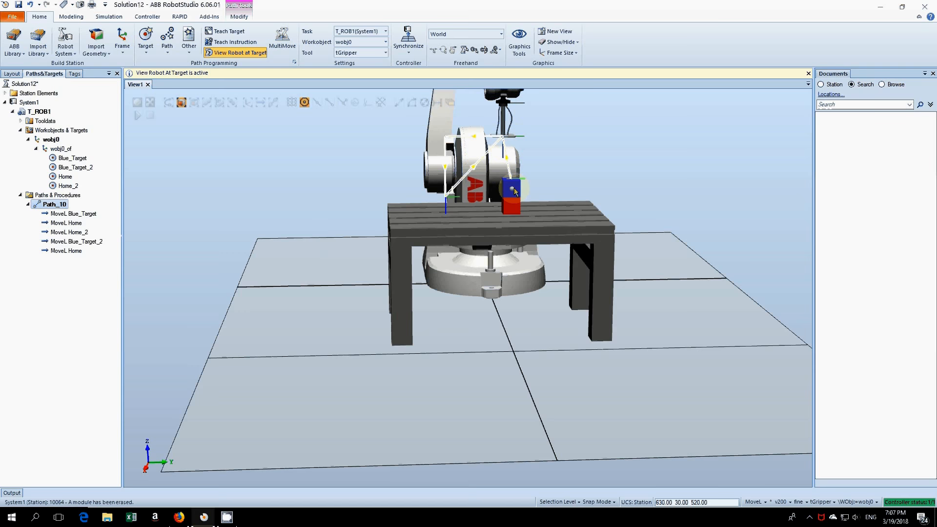
Open the I/O System configuration of the System1 controller and list its signals
{"action": "left_click", "coordinate": [146, 17]}
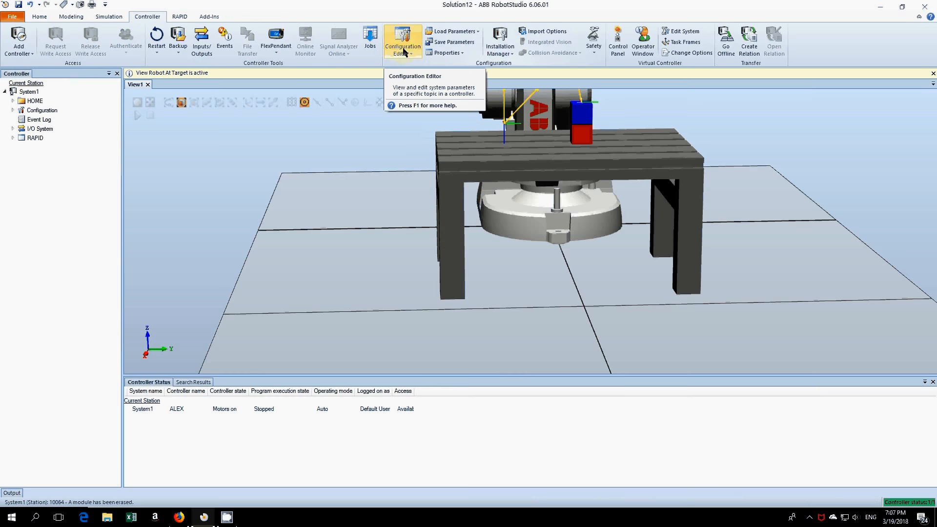
{"action": "left_click", "coordinate": [13, 111]}
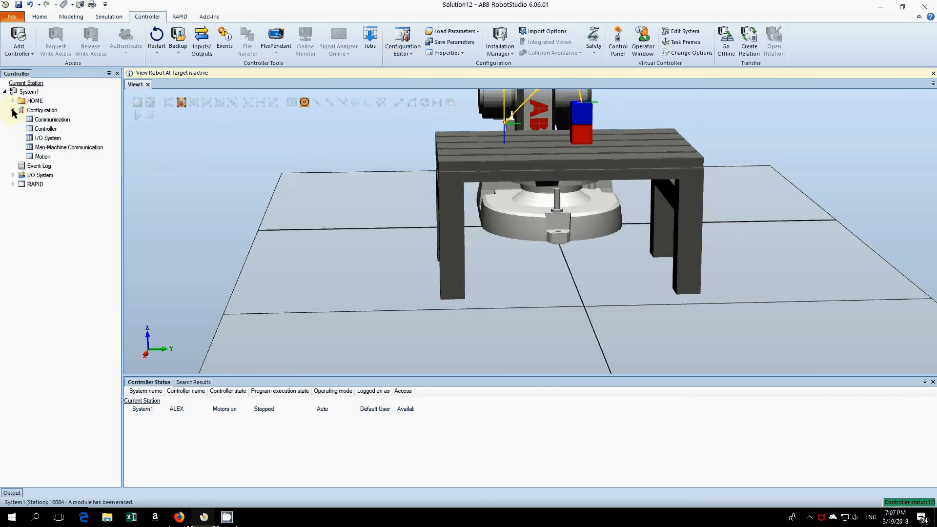
{"action": "double_click", "coordinate": [47, 139]}
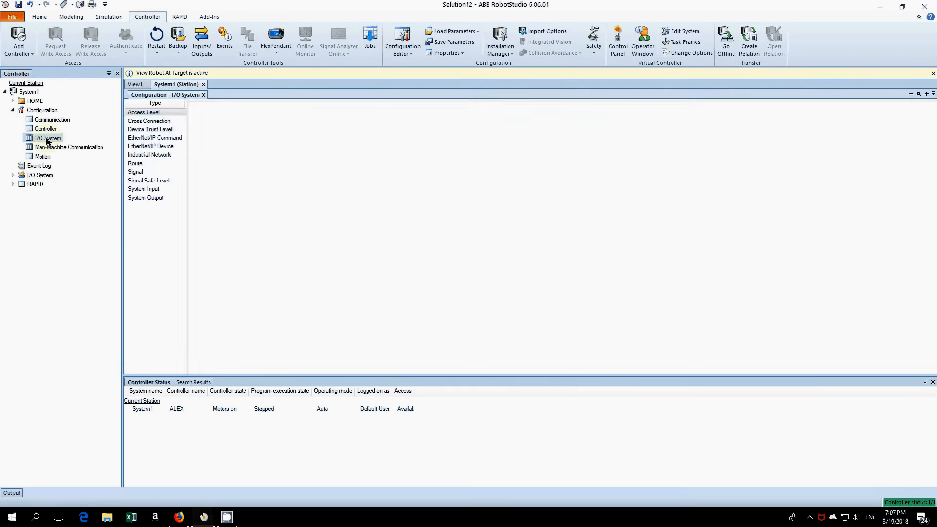
{"action": "left_click", "coordinate": [141, 172]}
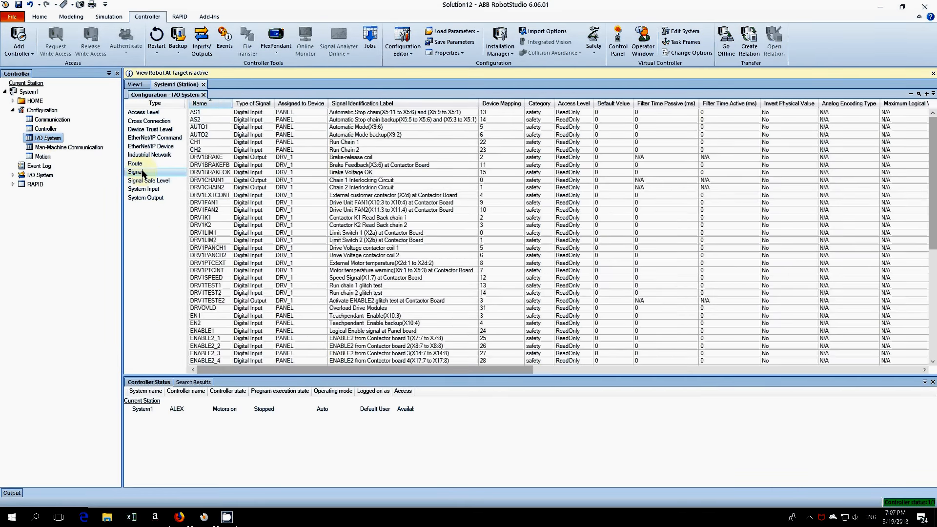
Create a new I/O signal named gripper, with signal type Digital Output and access level All
{"action": "right_click", "coordinate": [143, 174]}
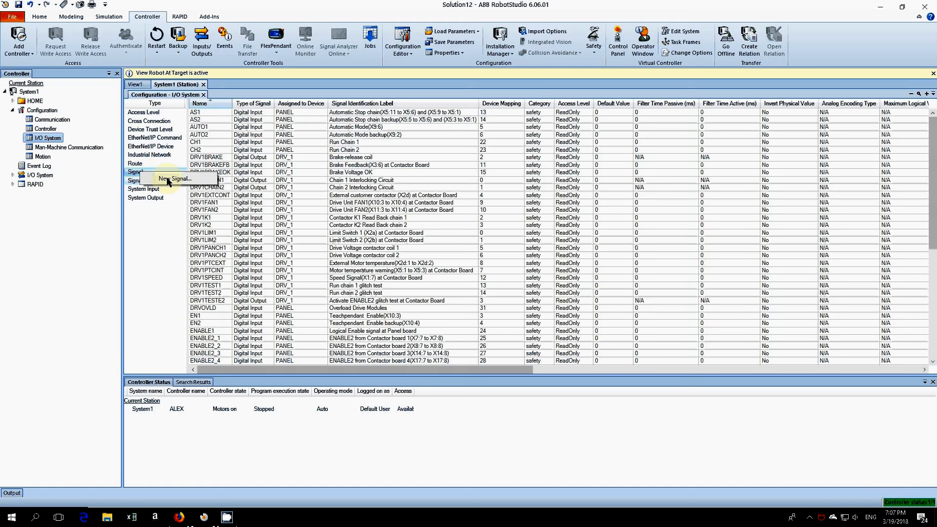
{"action": "left_click", "coordinate": [173, 179]}
{"action": "type", "text": "g"}
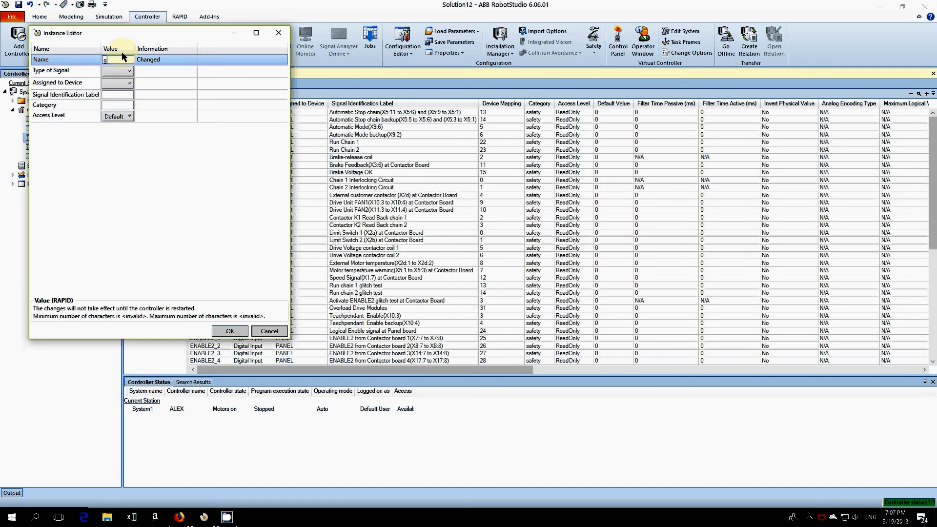
{"action": "type", "text": "ripper"}
{"action": "left_click", "coordinate": [129, 73]}
{"action": "left_click", "coordinate": [123, 111]}
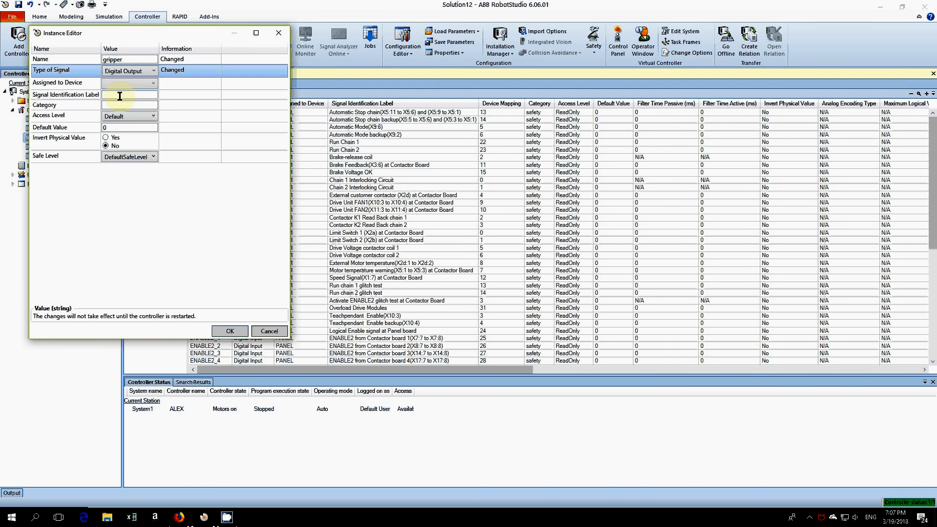
{"action": "left_click", "coordinate": [149, 116]}
{"action": "left_click", "coordinate": [142, 126]}
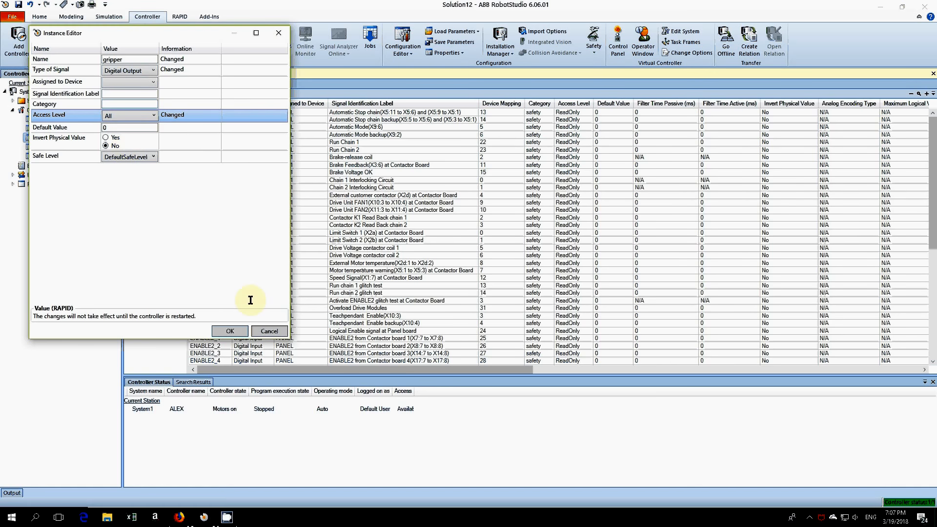
{"action": "left_click", "coordinate": [232, 333]}
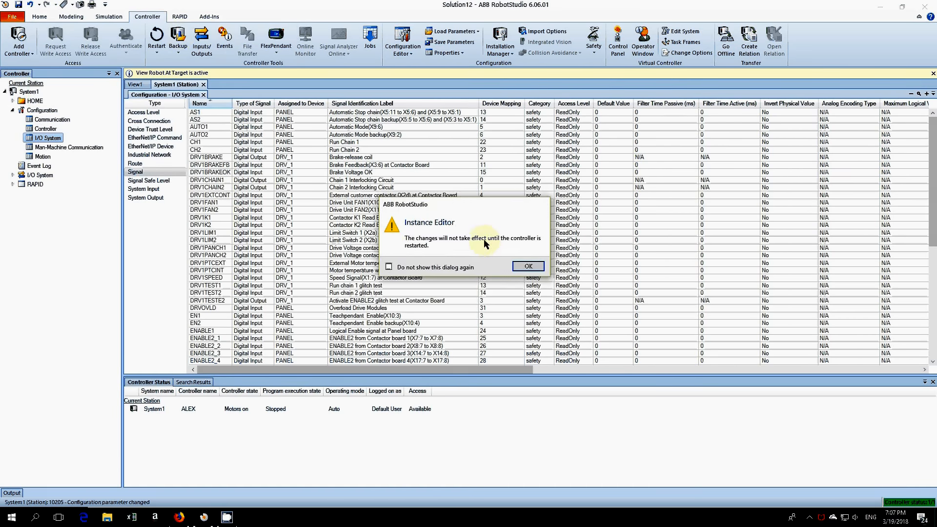
Acknowledge the configuration notice and warmstart the controller to activate the new signal
{"action": "left_click", "coordinate": [527, 267]}
{"action": "left_click", "coordinate": [157, 40]}
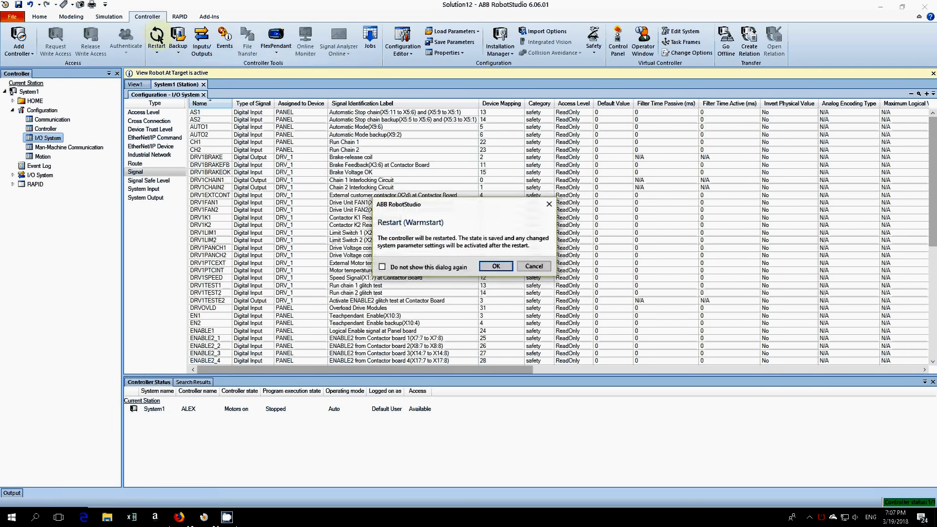
{"action": "left_click", "coordinate": [496, 266]}
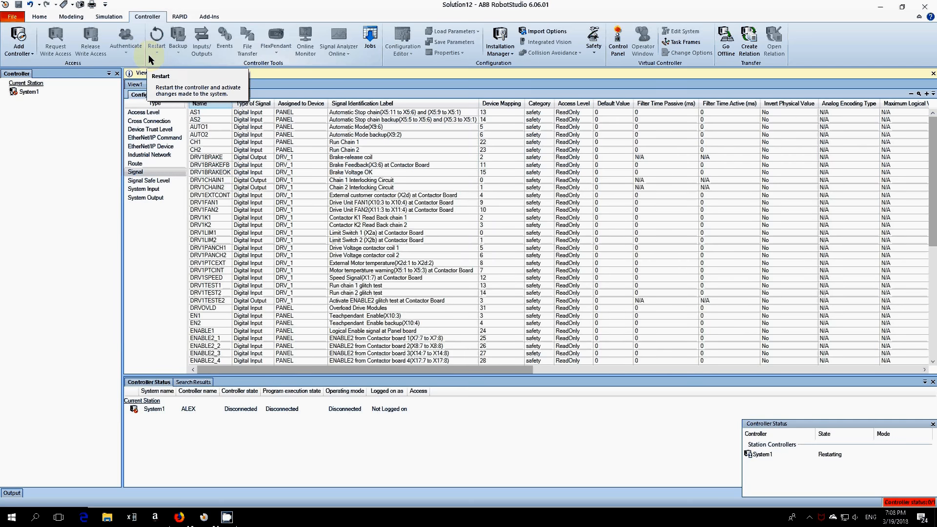
Open the station logic and show its signals and connections
{"action": "left_click", "coordinate": [116, 17]}
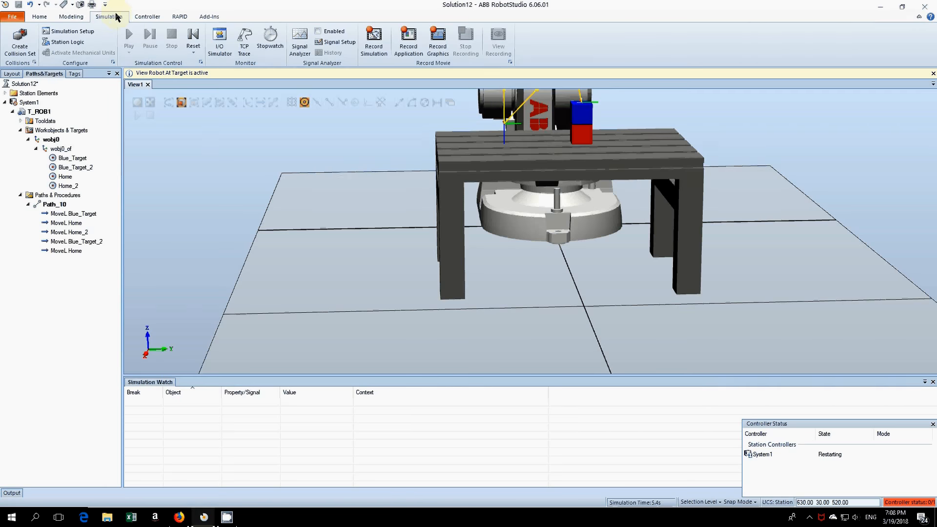
{"action": "left_click", "coordinate": [81, 42]}
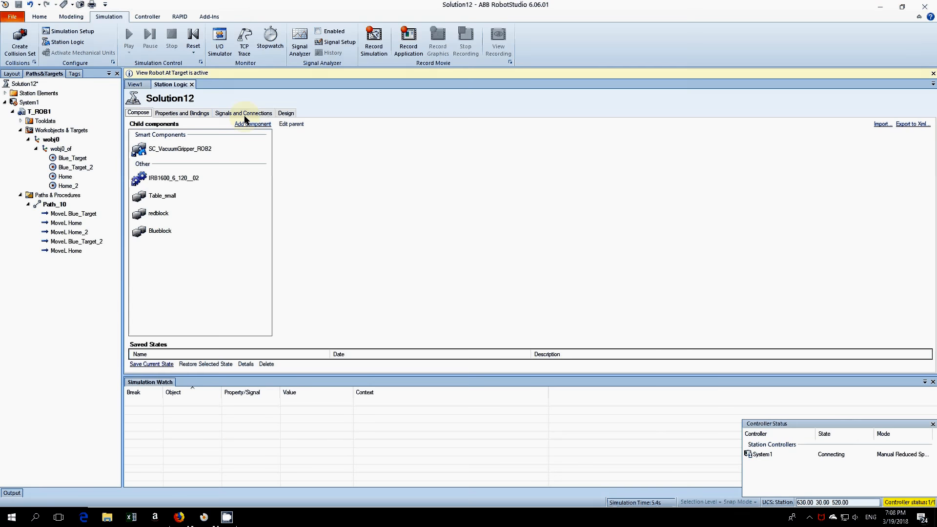
{"action": "left_click", "coordinate": [249, 113]}
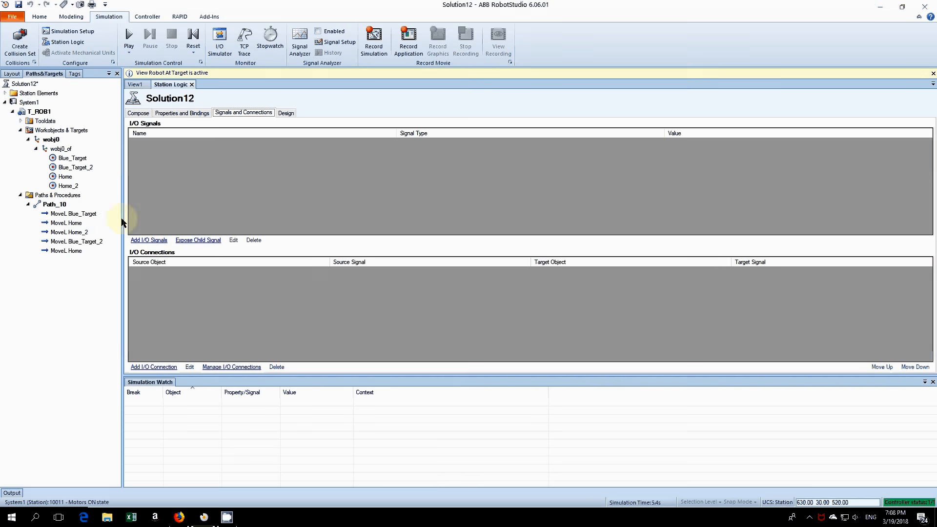
Add an I/O connection from System1's gripper signal to SC_VacuumGripper_ROB2's diGrip signal and view it in the station design diagram
{"action": "left_click", "coordinate": [154, 366]}
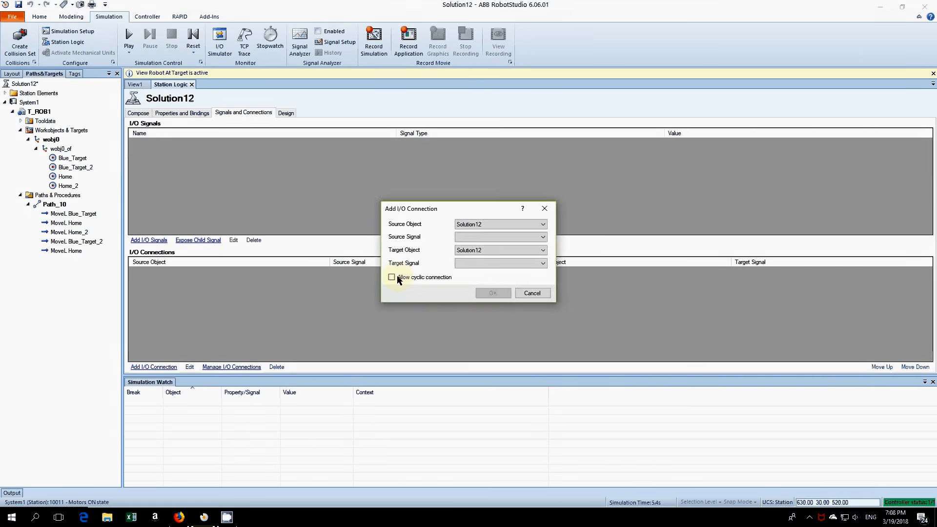
{"action": "left_click", "coordinate": [543, 225]}
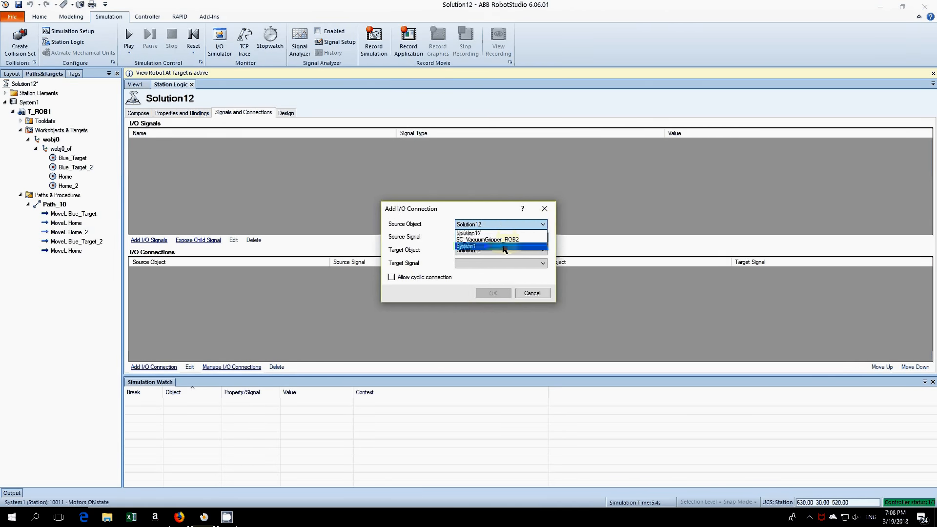
{"action": "left_click", "coordinate": [471, 244]}
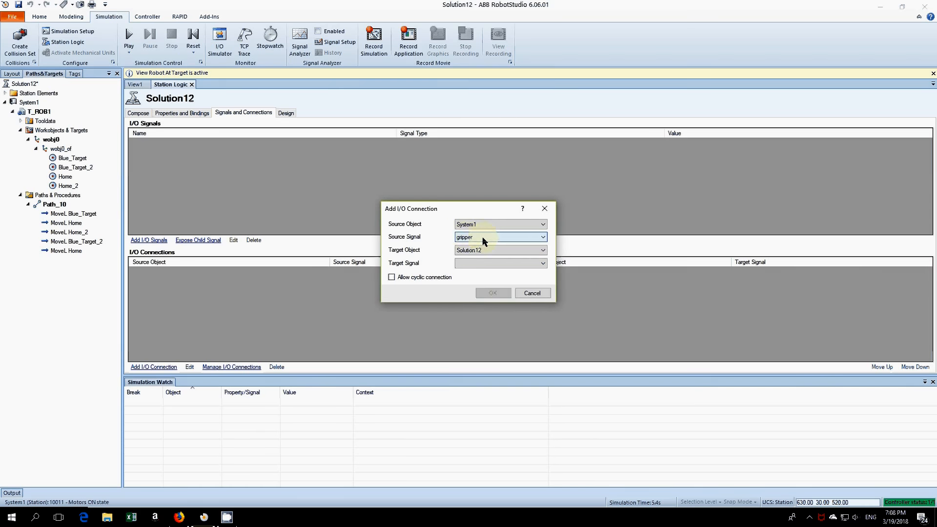
{"action": "left_click", "coordinate": [505, 238]}
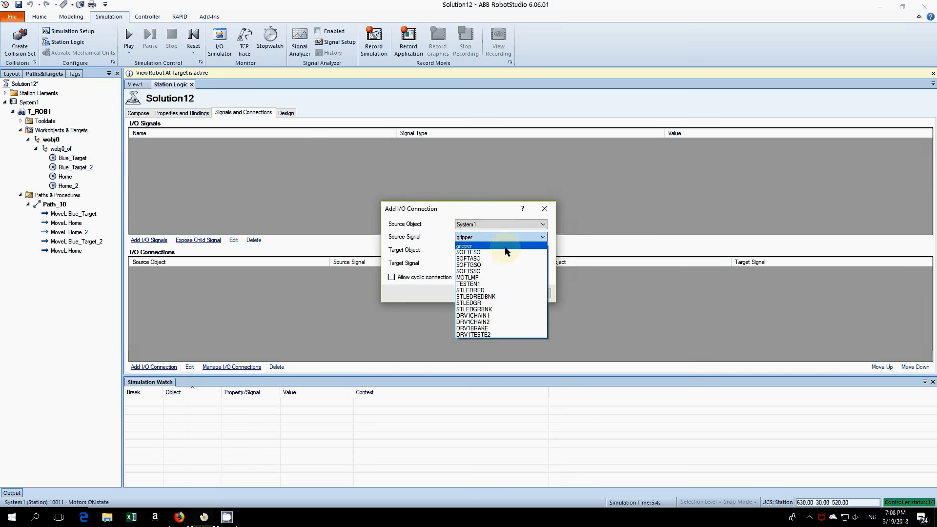
{"action": "left_click", "coordinate": [463, 246]}
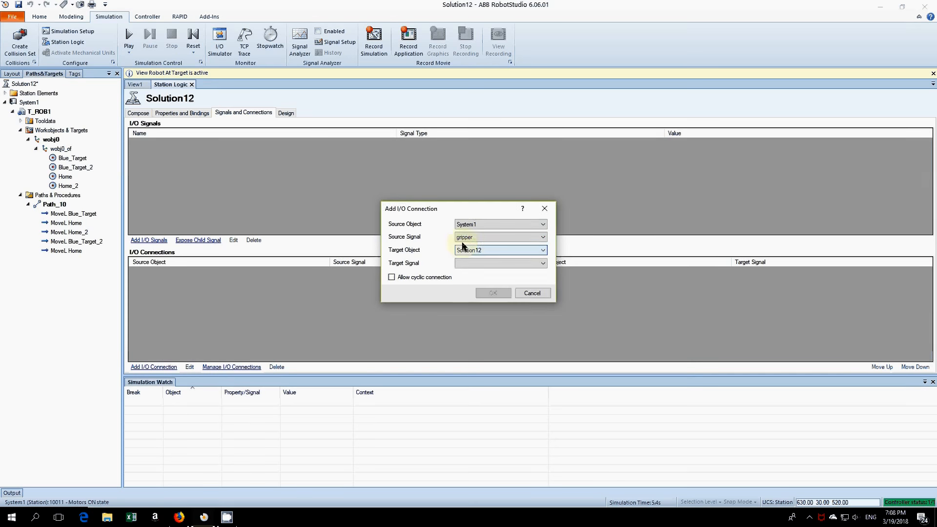
{"action": "left_click", "coordinate": [540, 251]}
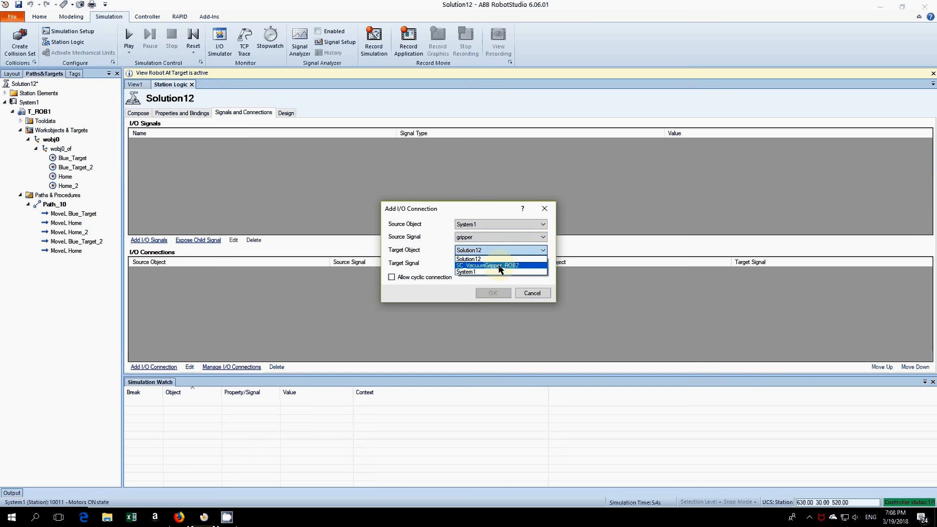
{"action": "left_click", "coordinate": [500, 266]}
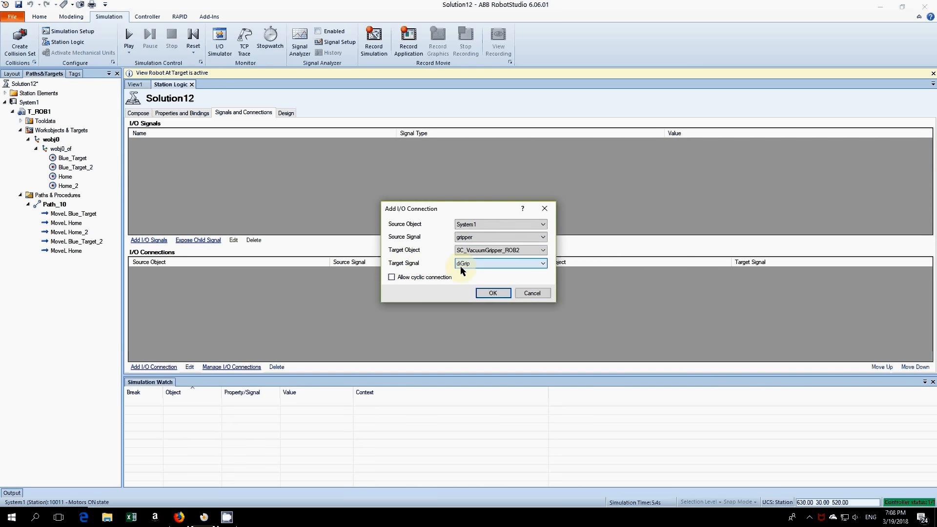
{"action": "left_click", "coordinate": [489, 296]}
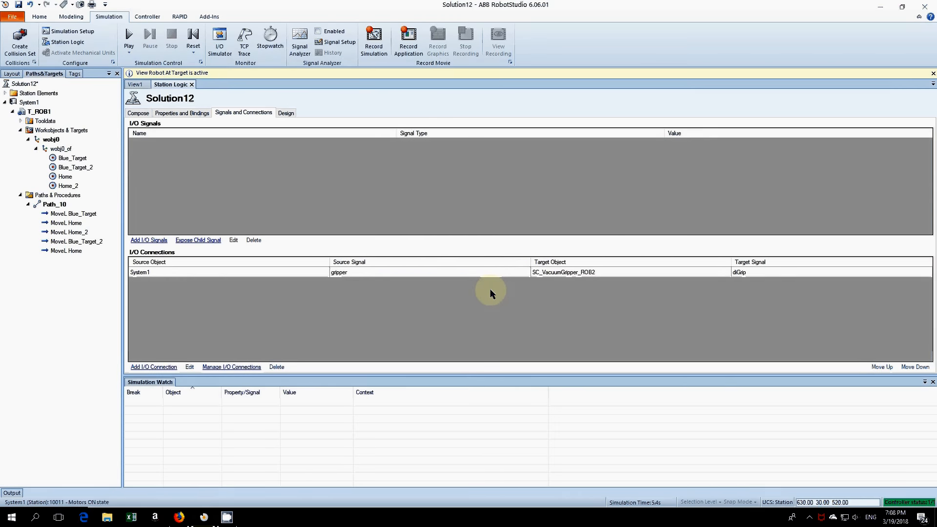
{"action": "left_click", "coordinate": [286, 113]}
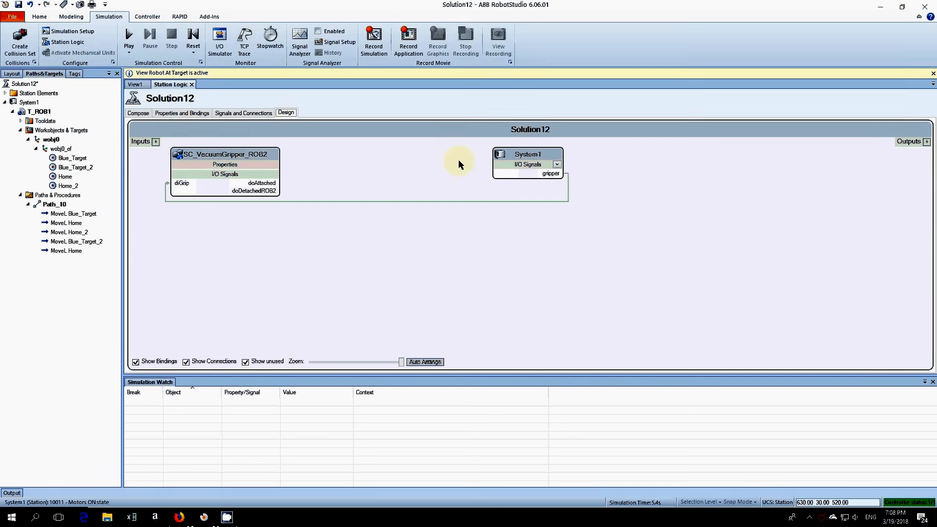
Open the signal properties of SC_VacuumGripper_ROB2, test diGrip by switching it on and off, and close the properties
{"action": "left_click", "coordinate": [43, 17]}
{"action": "left_click", "coordinate": [12, 74]}
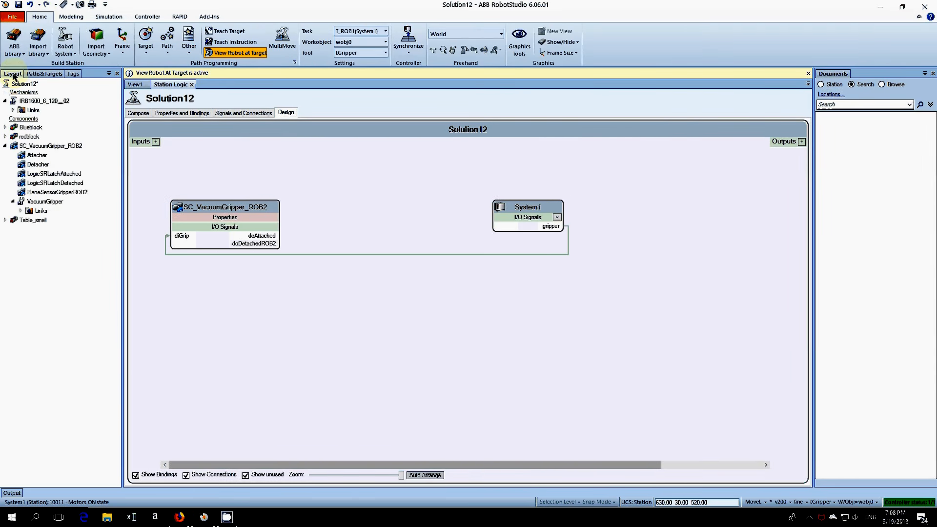
{"action": "right_click", "coordinate": [47, 147]}
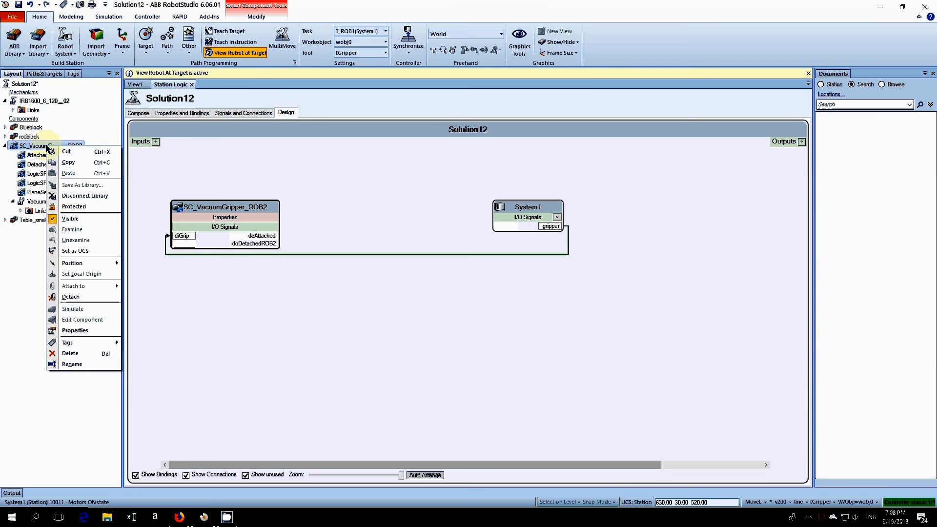
{"action": "left_click", "coordinate": [74, 331]}
{"action": "left_click", "coordinate": [106, 99]}
{"action": "left_click", "coordinate": [106, 100]}
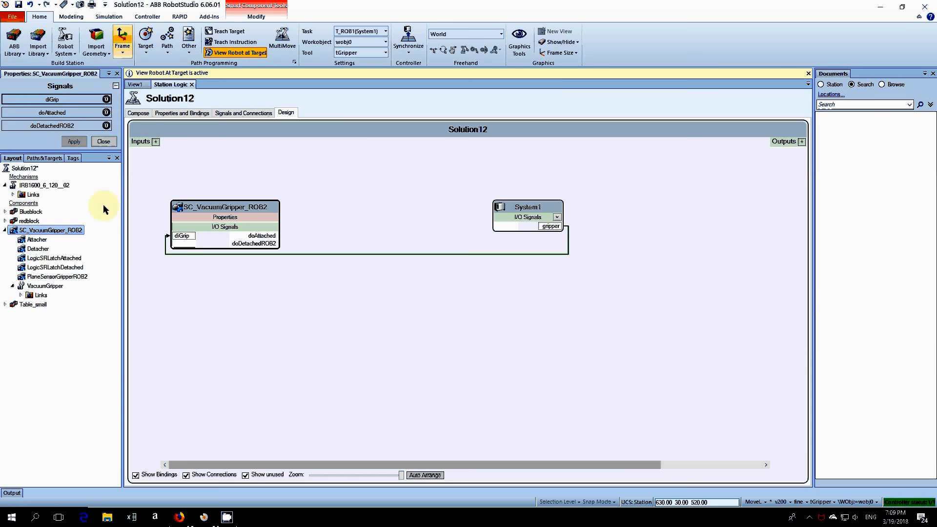
{"action": "left_click", "coordinate": [117, 74]}
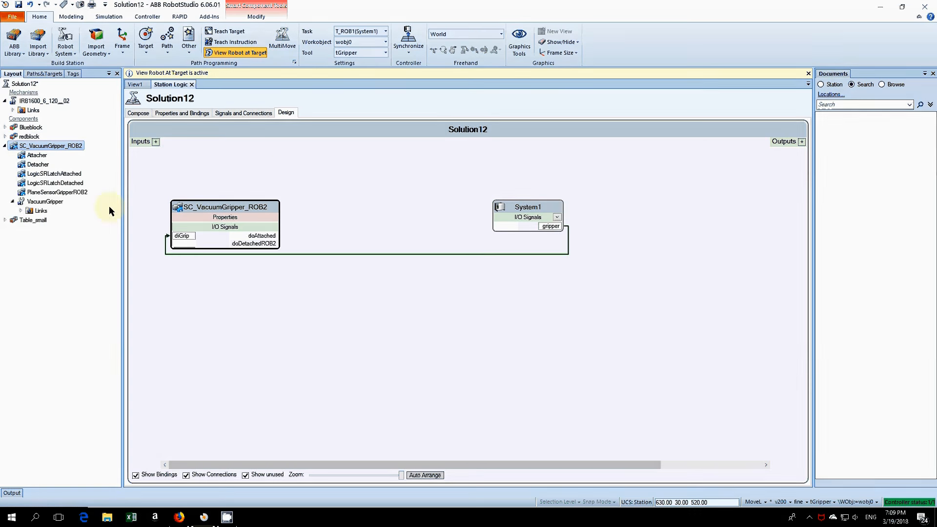
Return to the 3D station view and show the robot at Blue_Target
{"action": "left_click", "coordinate": [135, 85]}
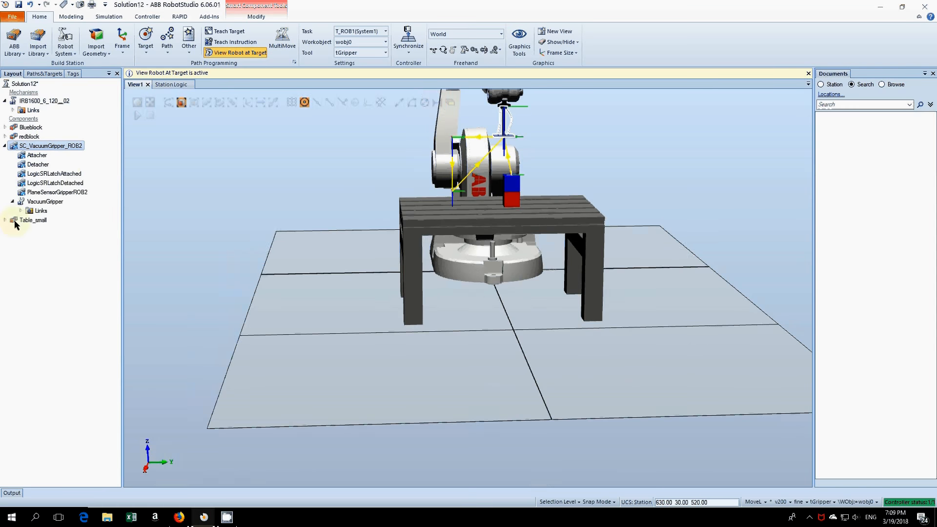
{"action": "left_click", "coordinate": [45, 74]}
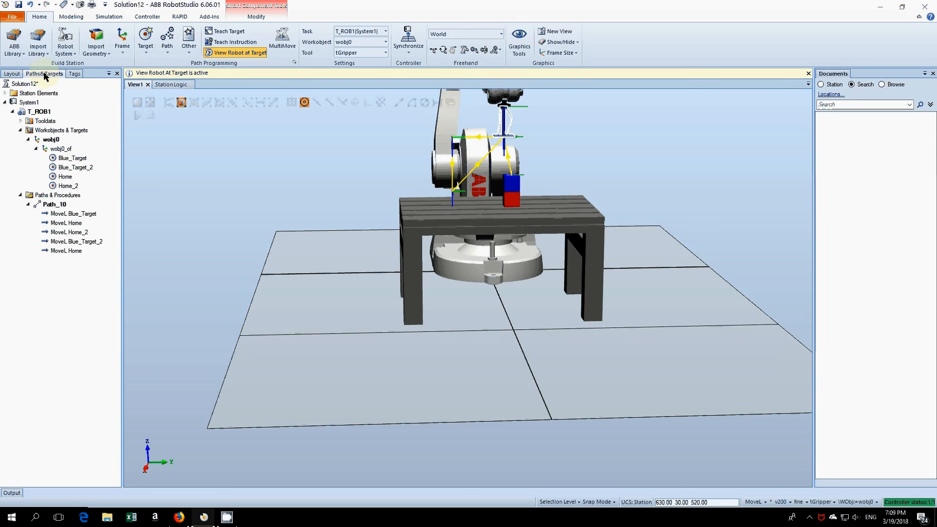
{"action": "left_click", "coordinate": [72, 159]}
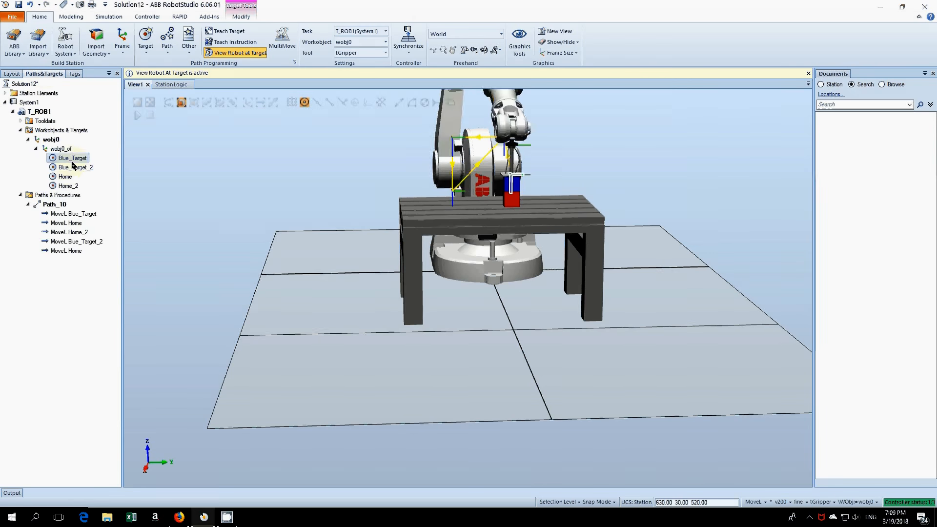
Test gripping at the blue block by toggling SC_VacuumGripper_ROB2's diGrip signal on and off twice, resetting doDetachedROB2 after each test
{"action": "left_click", "coordinate": [13, 74]}
{"action": "right_click", "coordinate": [32, 146]}
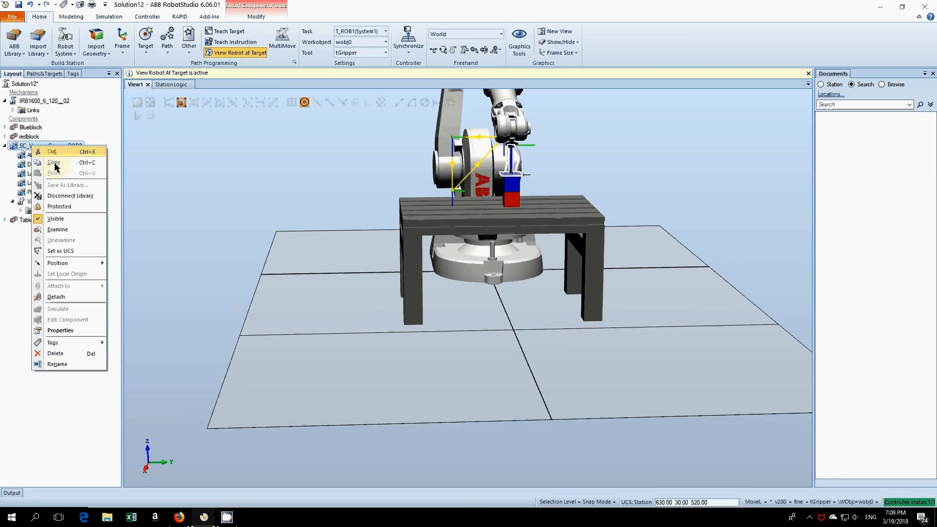
{"action": "left_click", "coordinate": [60, 331]}
{"action": "left_click", "coordinate": [107, 100]}
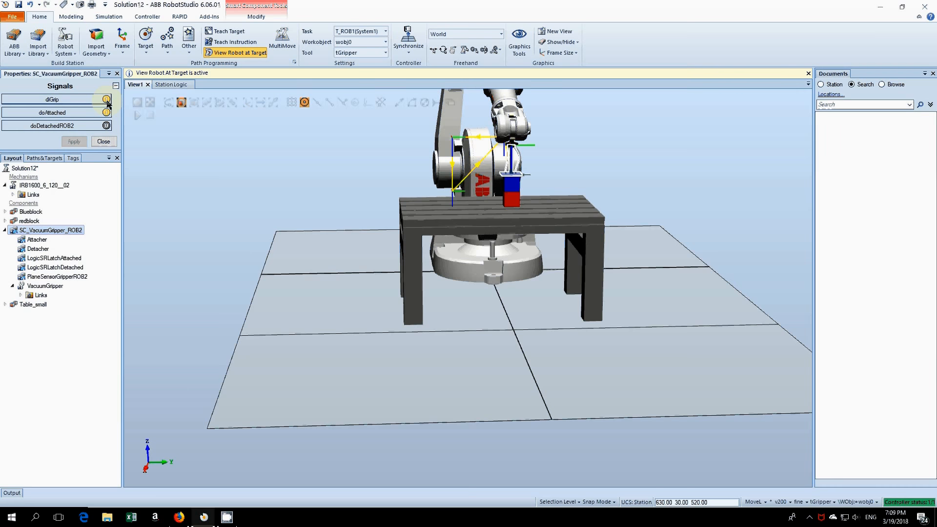
{"action": "left_click", "coordinate": [107, 100]}
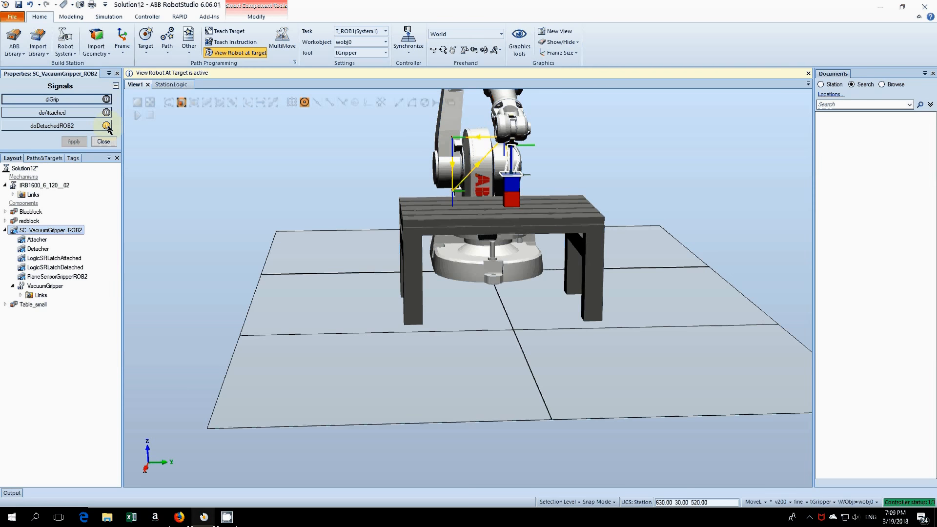
{"action": "left_click", "coordinate": [107, 126]}
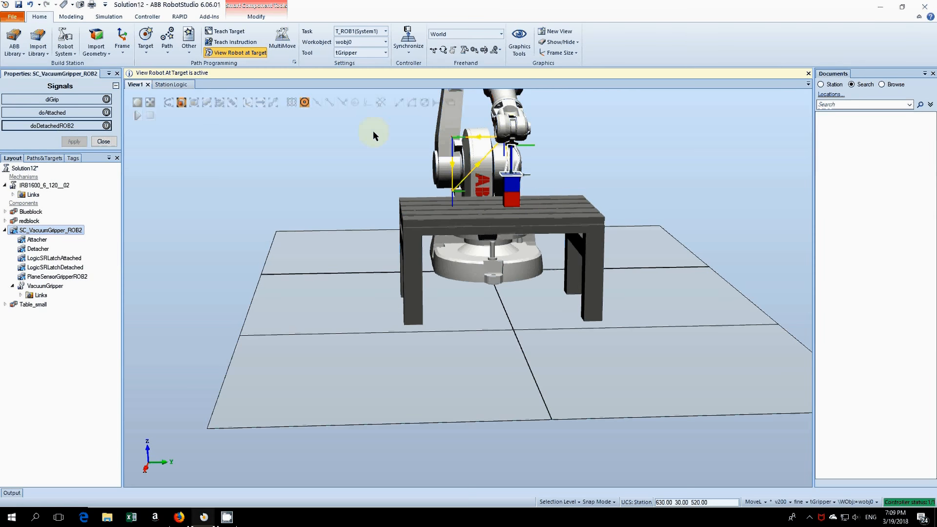
{"action": "left_click", "coordinate": [107, 101]}
{"action": "left_click", "coordinate": [107, 100]}
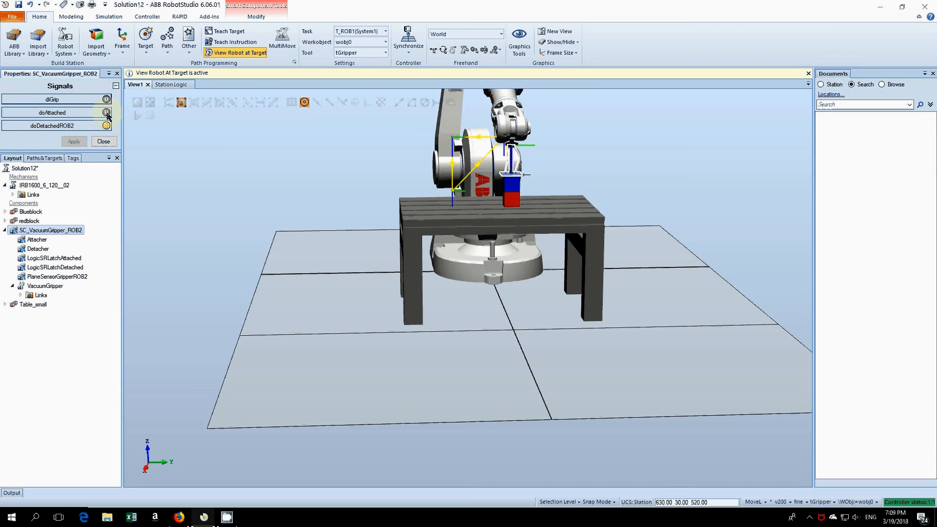
{"action": "left_click", "coordinate": [106, 125]}
{"action": "left_click", "coordinate": [104, 142]}
Show the robot at the Home target
{"action": "left_click", "coordinate": [43, 74]}
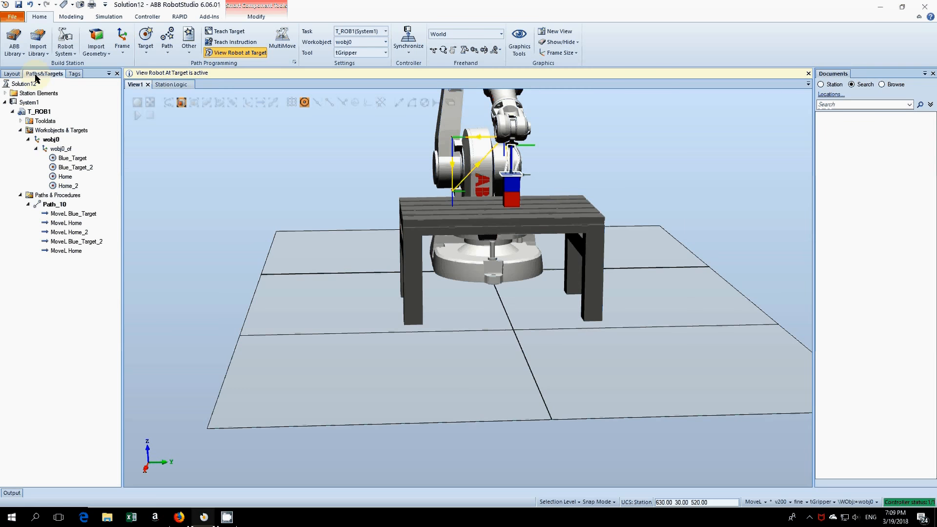
{"action": "left_click", "coordinate": [67, 177]}
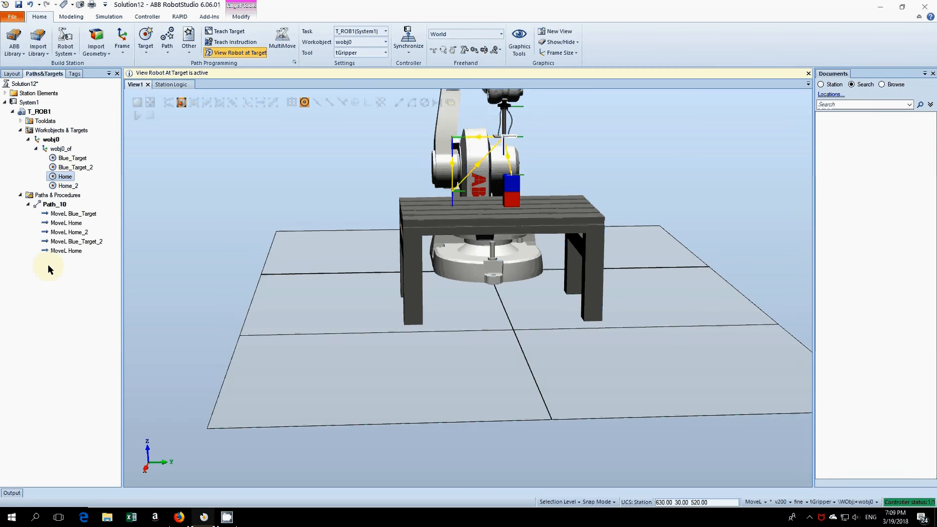
{"action": "left_click", "coordinate": [93, 215]}
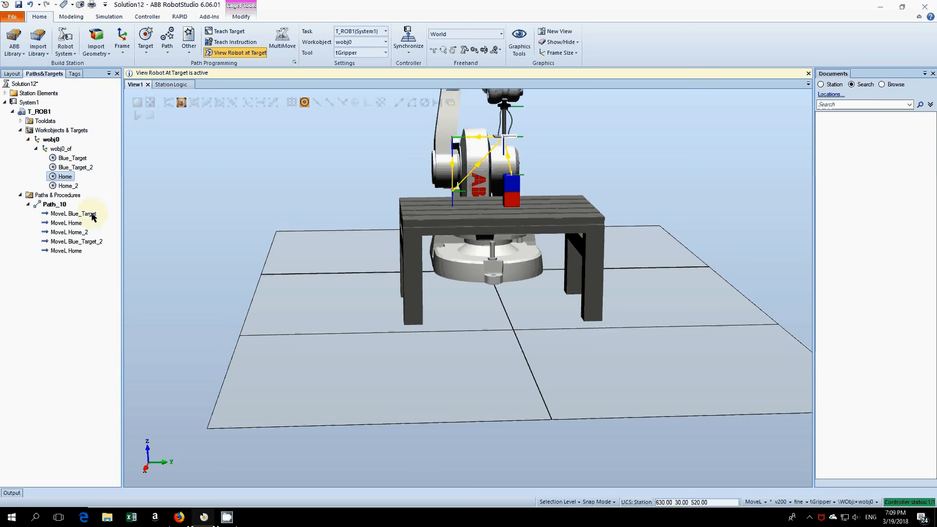
Insert a SetDO action instruction in Path_10 setting gripper to 1, and place it directly after MoveL Blue_Target
{"action": "right_click", "coordinate": [59, 208]}
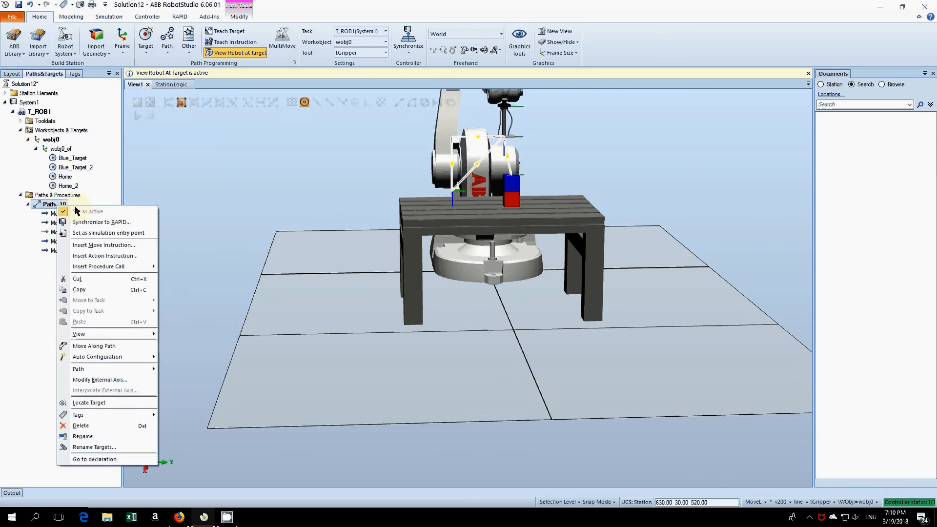
{"action": "left_click", "coordinate": [93, 257]}
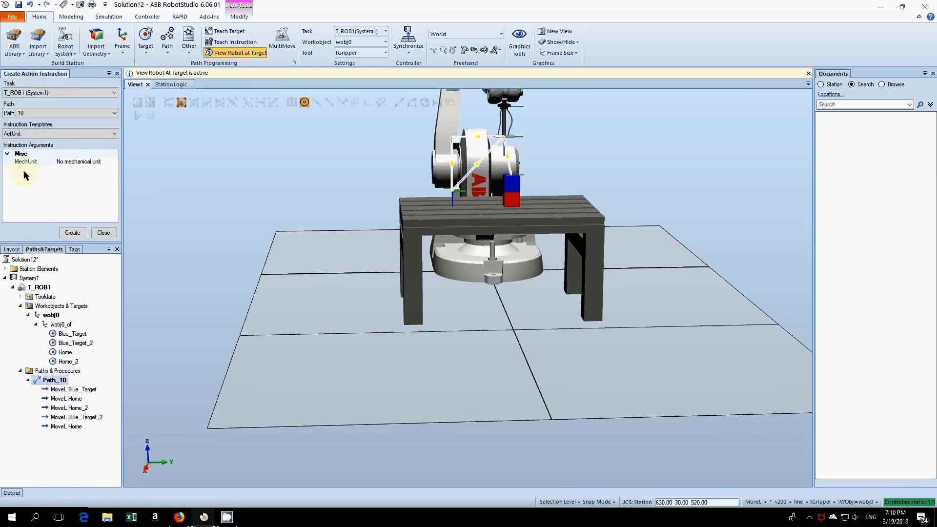
{"action": "left_click", "coordinate": [39, 132]}
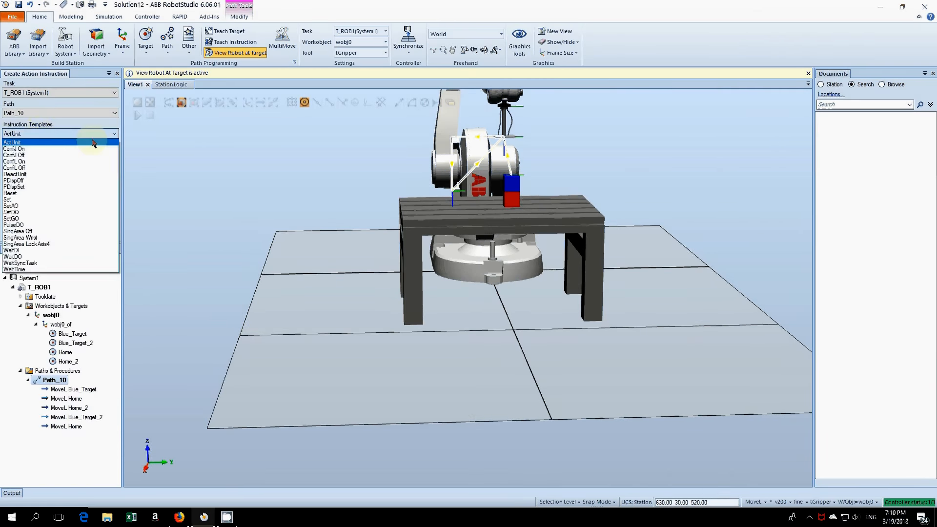
{"action": "left_click", "coordinate": [24, 213]}
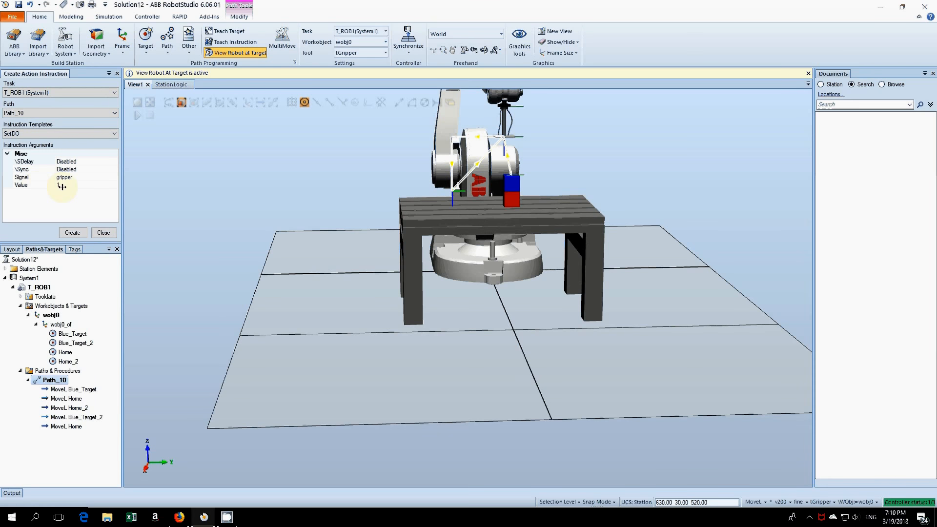
{"action": "left_click", "coordinate": [74, 232]}
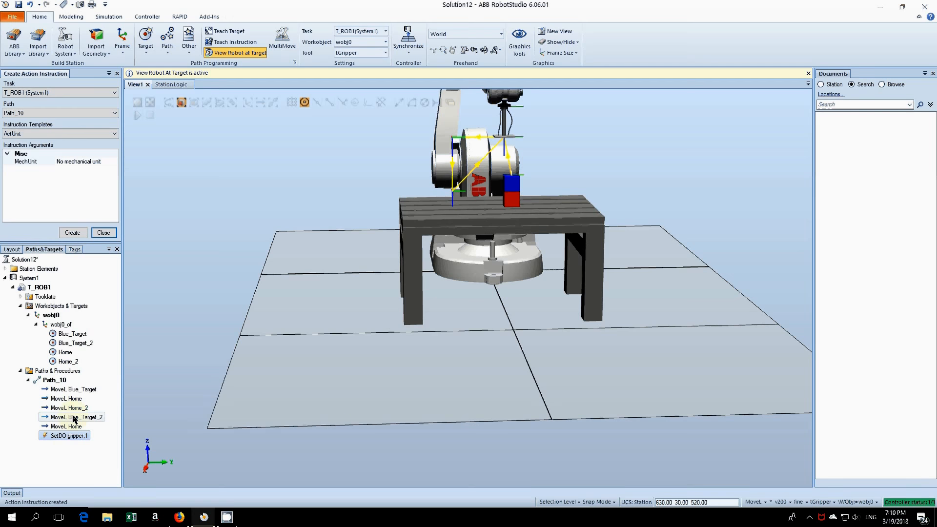
{"action": "left_click", "coordinate": [68, 440]}
{"action": "left_click_drag", "start_coordinate": [68, 440], "coordinate": [76, 398]}
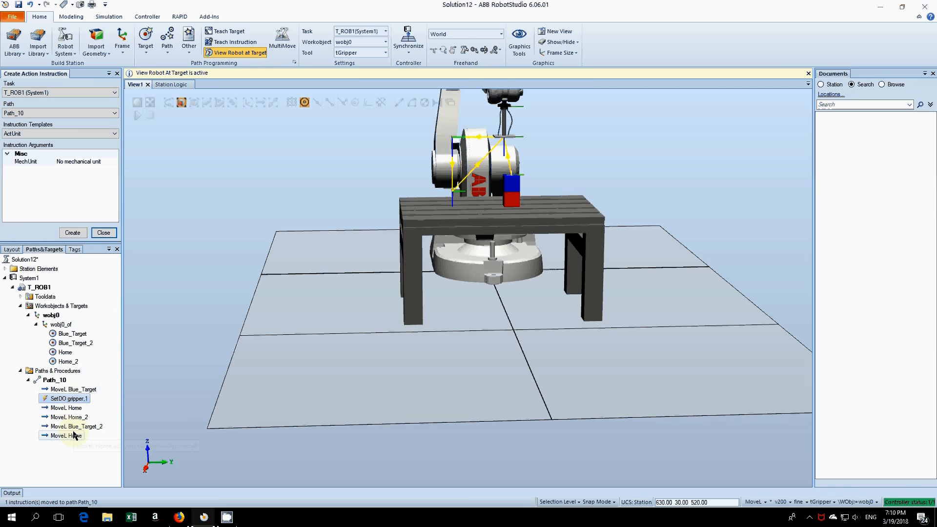
Insert a SetDO action instruction in Path_10 setting gripper to 0, and place it directly after MoveL Blue_Target_2
{"action": "right_click", "coordinate": [62, 378]}
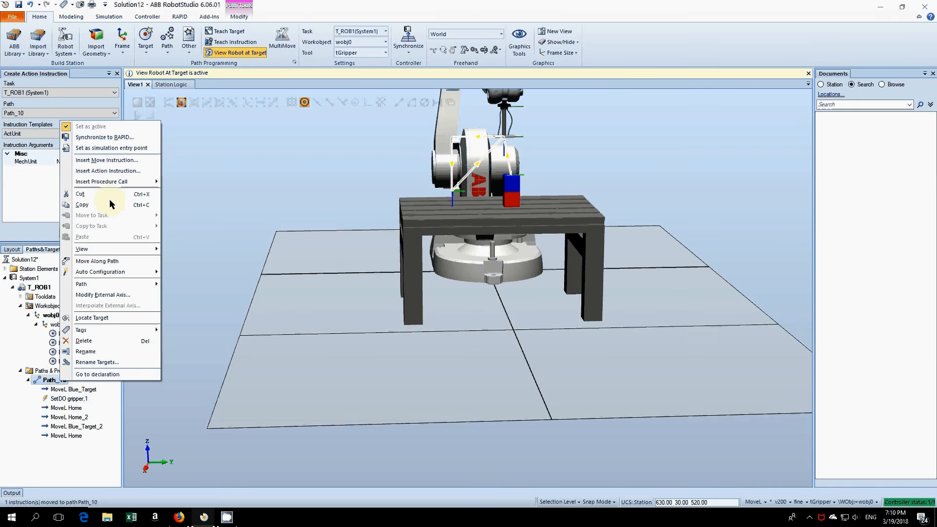
{"action": "left_click", "coordinate": [106, 172]}
{"action": "left_click", "coordinate": [104, 134]}
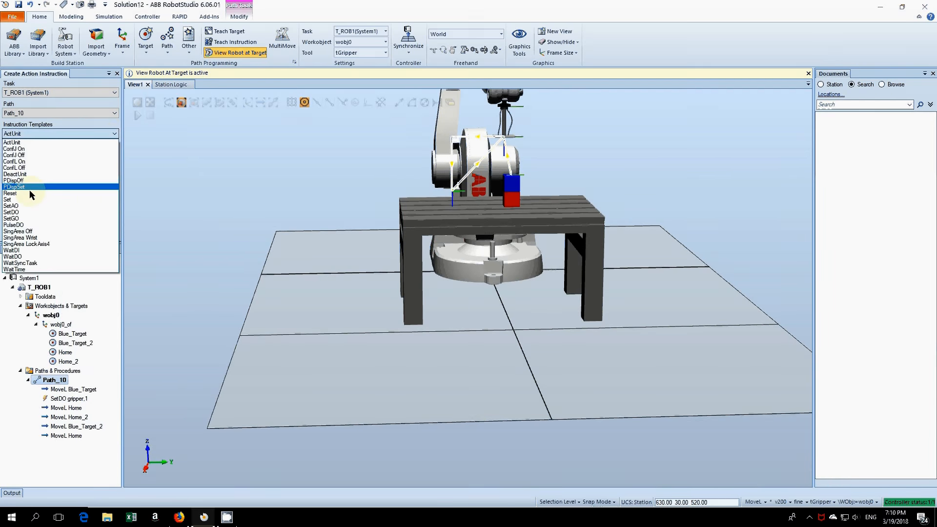
{"action": "left_click", "coordinate": [24, 211]}
{"action": "left_click", "coordinate": [113, 185]}
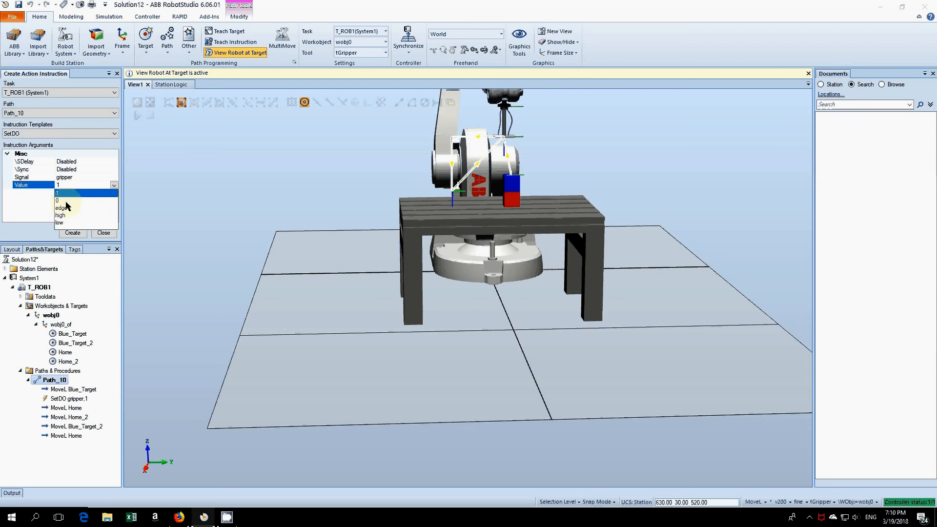
{"action": "left_click", "coordinate": [66, 201]}
{"action": "left_click", "coordinate": [72, 232]}
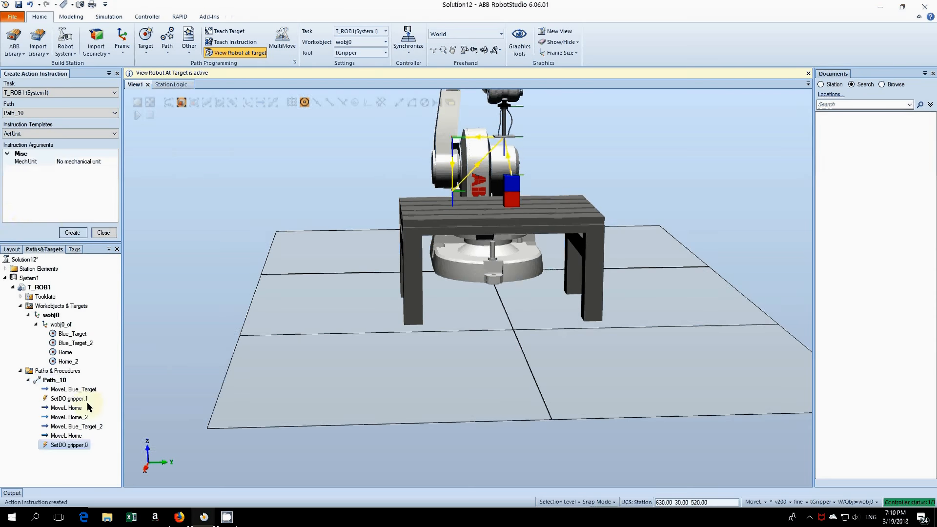
{"action": "left_click_drag", "start_coordinate": [73, 444], "coordinate": [75, 436]}
{"action": "left_click", "coordinate": [54, 454]}
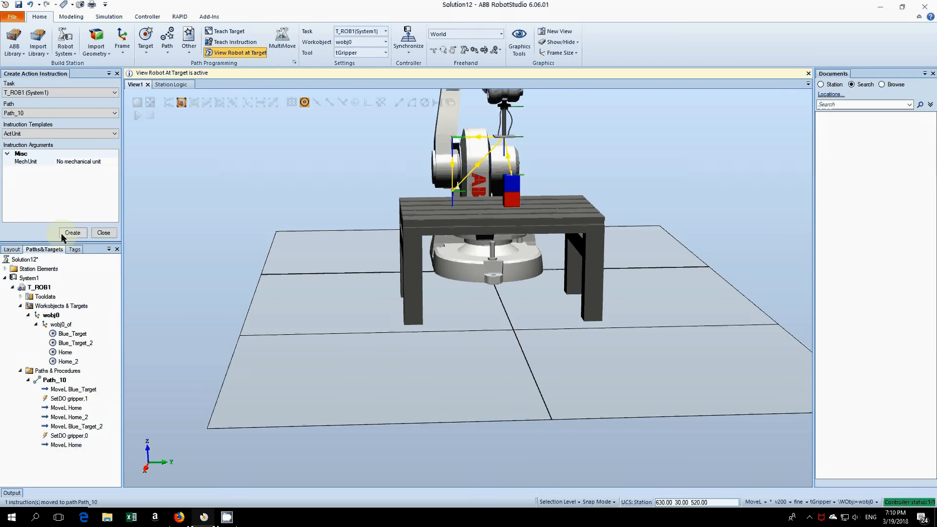
{"action": "left_click", "coordinate": [103, 233]}
Run the robot along Path_10 with Move Along Path
{"action": "left_click", "coordinate": [55, 205]}
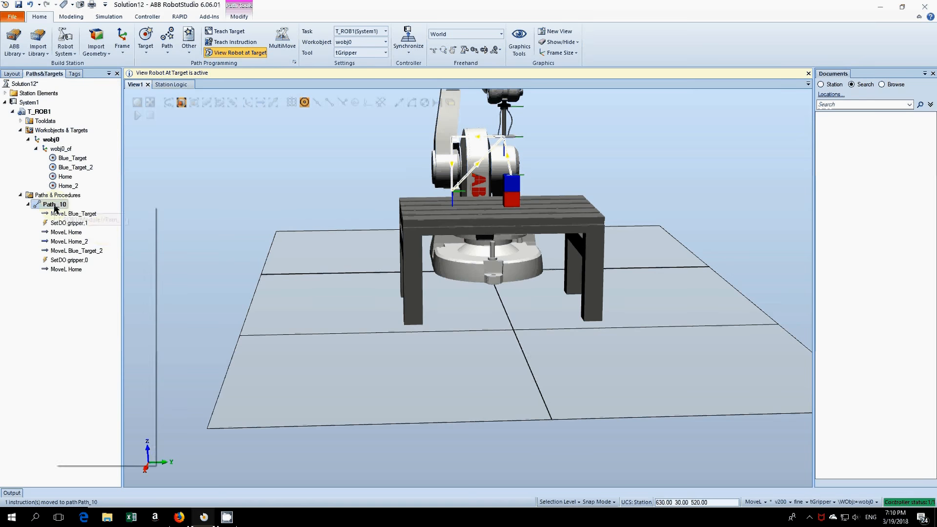
{"action": "right_click", "coordinate": [55, 208]}
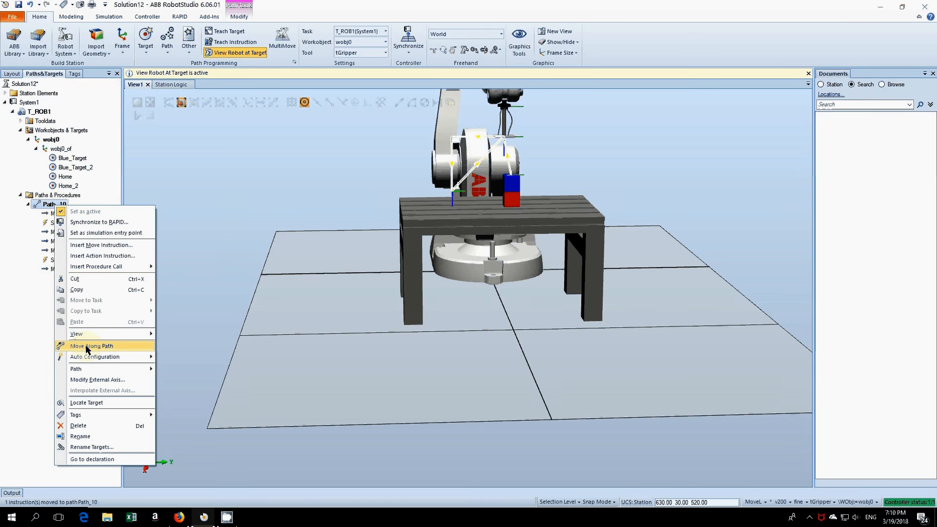
{"action": "left_click", "coordinate": [96, 347]}
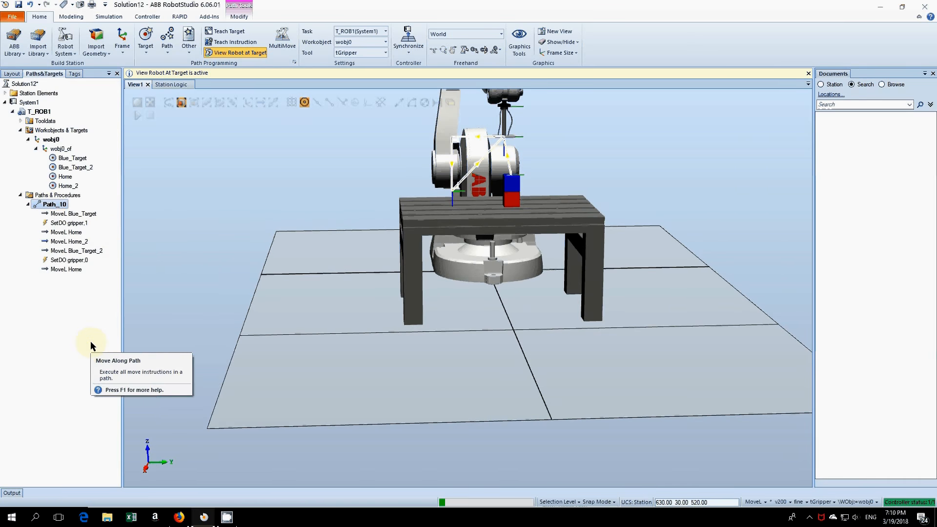